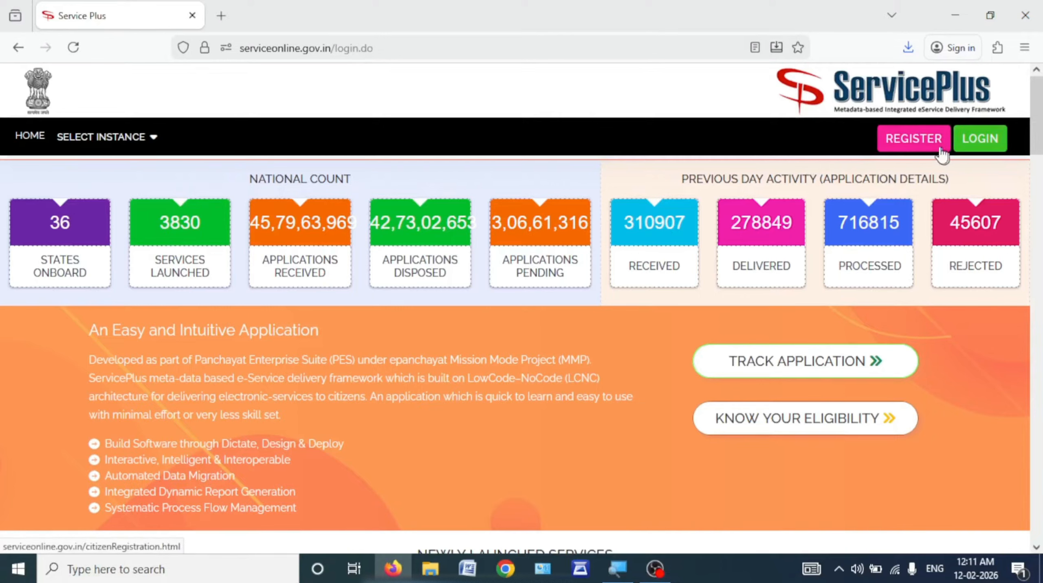
Step: Log in to the citizen account and open the list of all available services to apply for
click(971, 152)
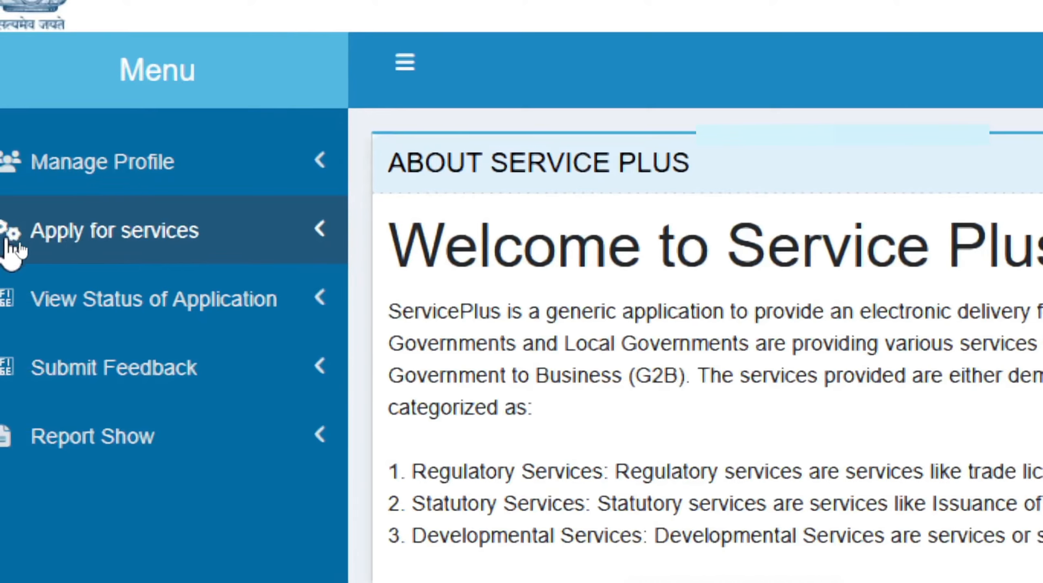
click(307, 229)
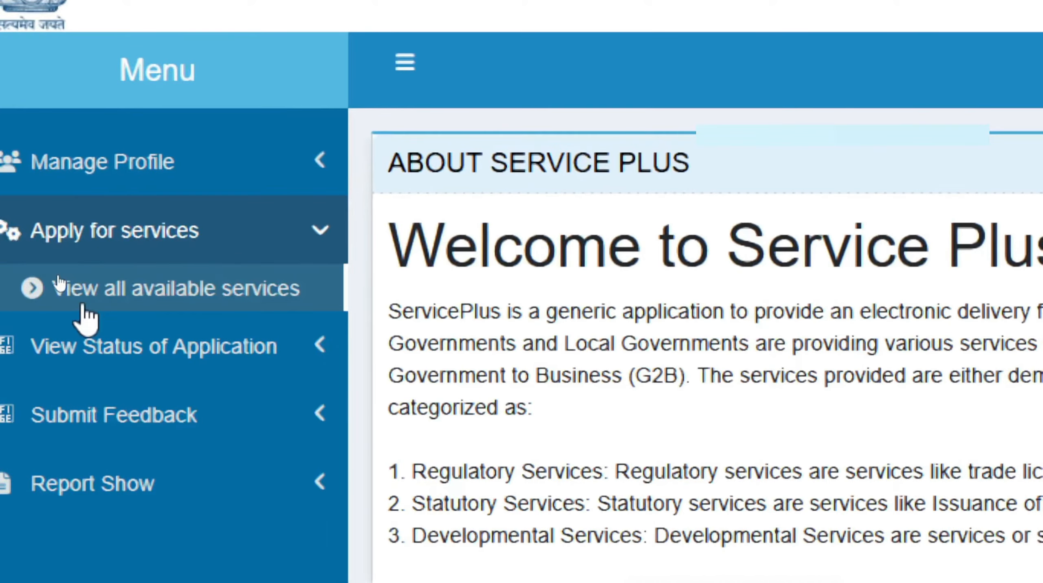
click(103, 288)
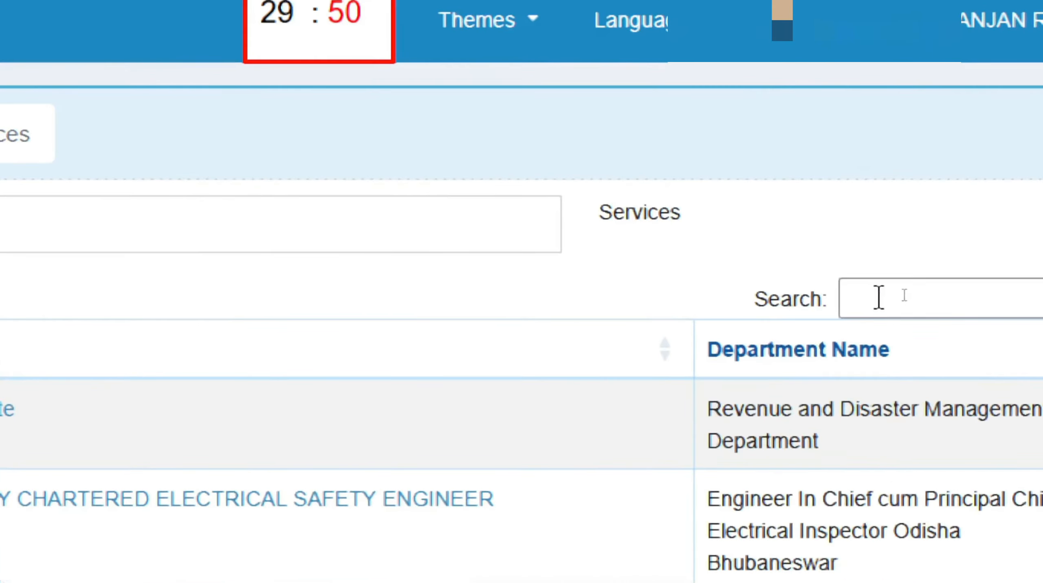
Step: Search the Odisha services for "INCOME" and open the Issuance of Income and Asset Certificate application form
click(883, 298)
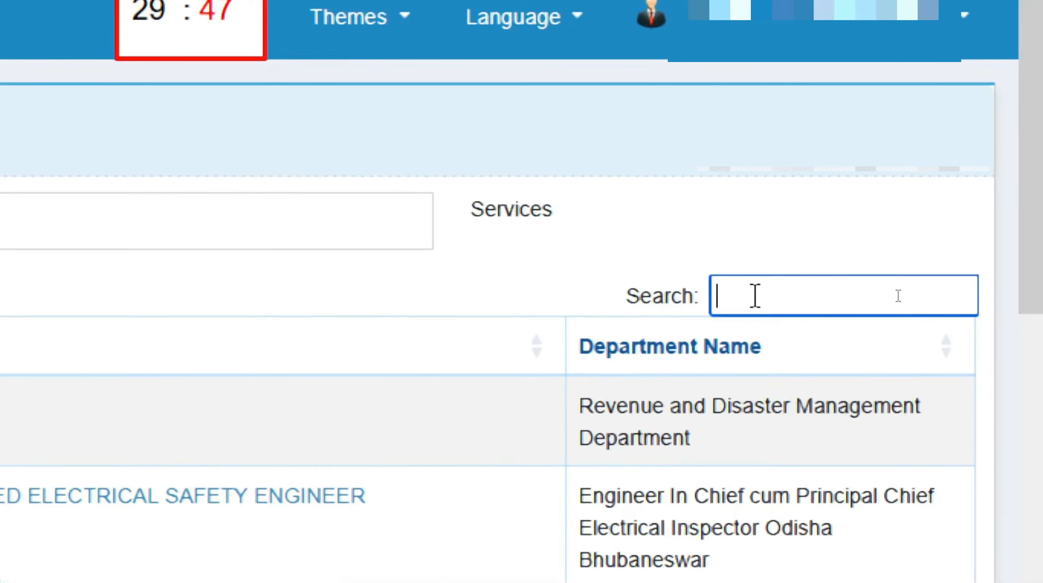
text(INCOM)
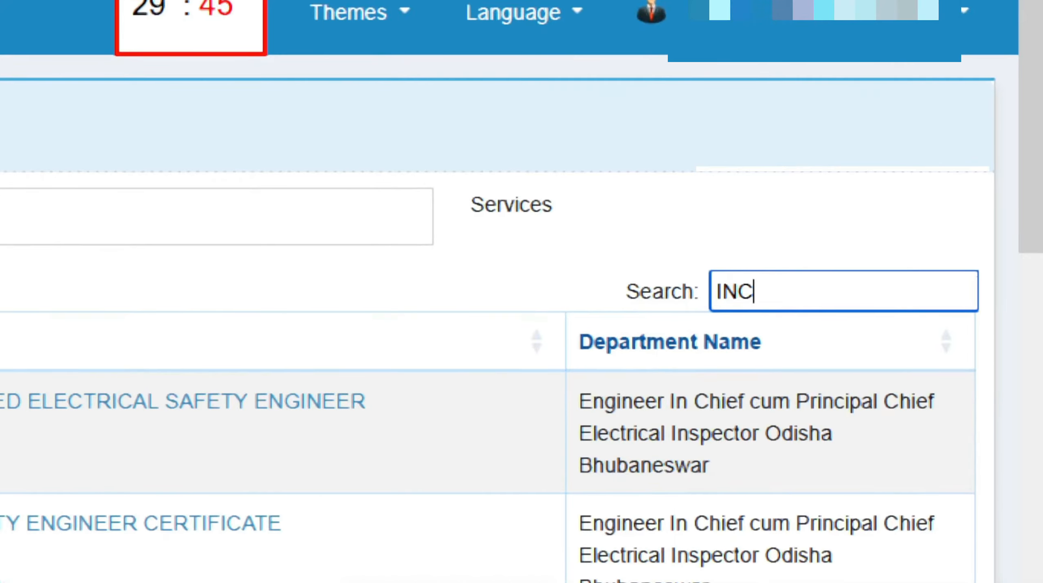
text(E)
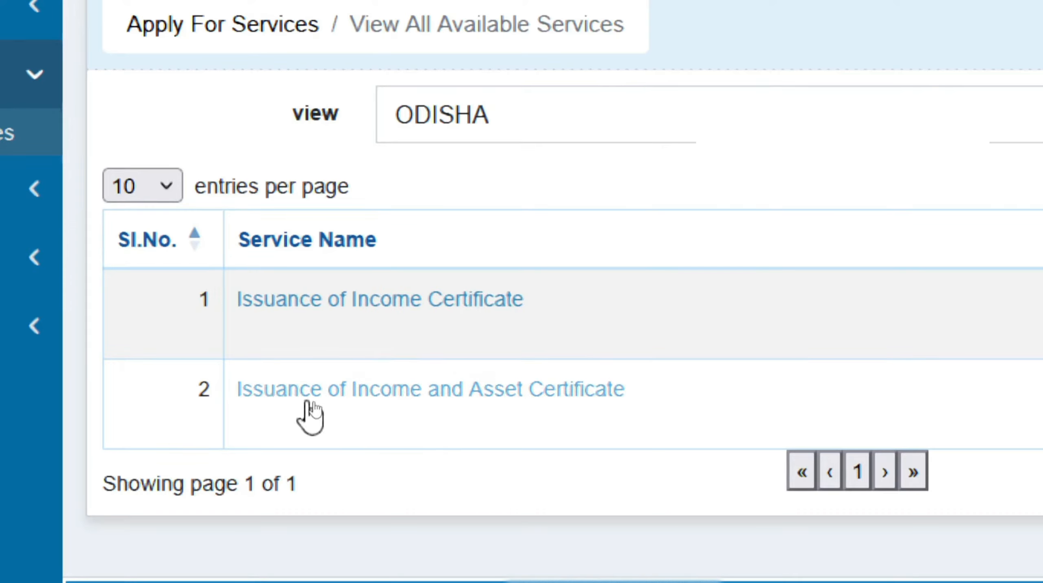
click(478, 391)
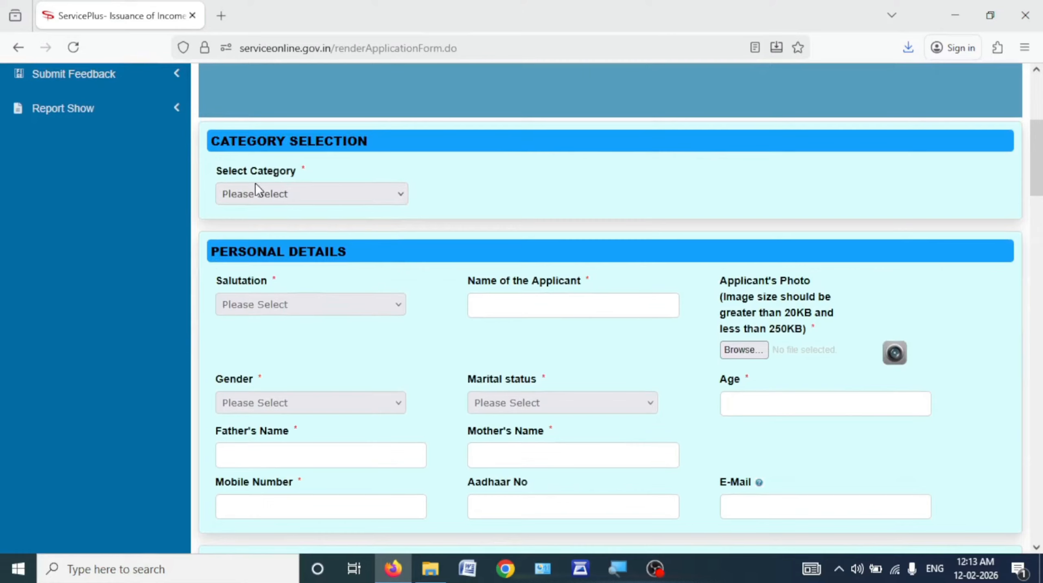
Step: Set the application category to Centre and the applicant's salutation to Miss
click(272, 193)
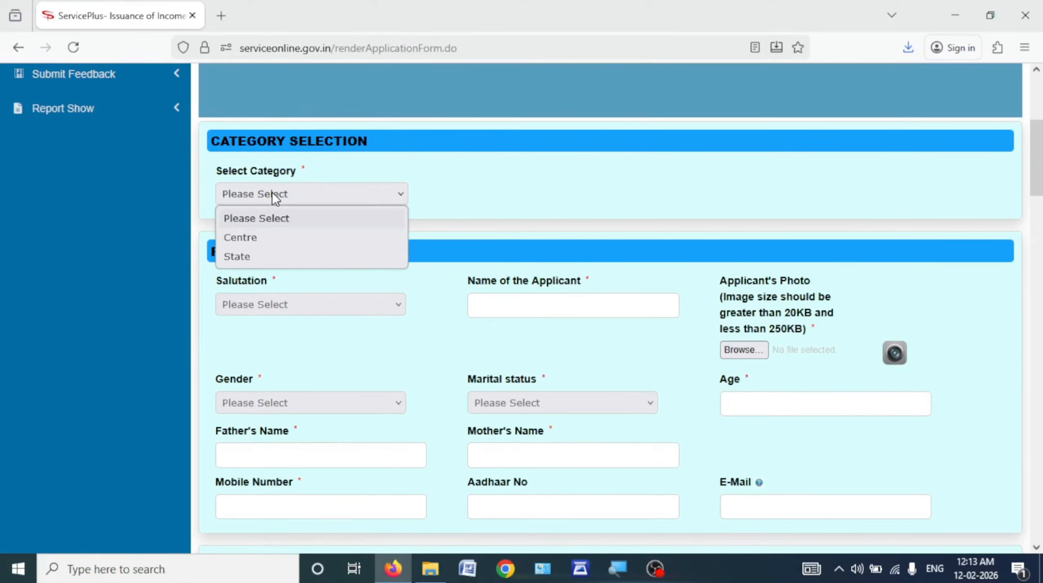
click(251, 238)
scroll(251, 241, down, 1)
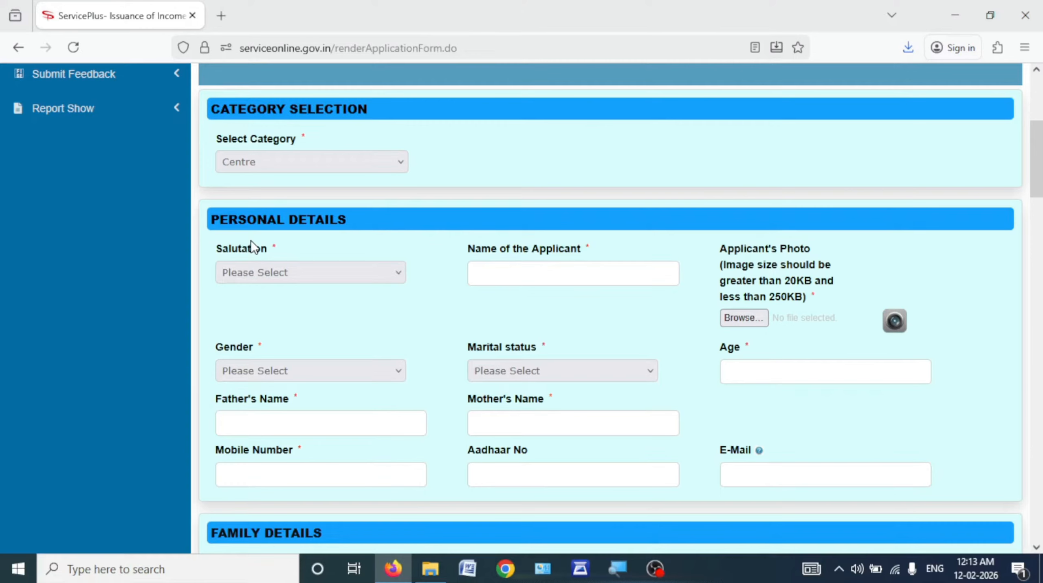
click(280, 273)
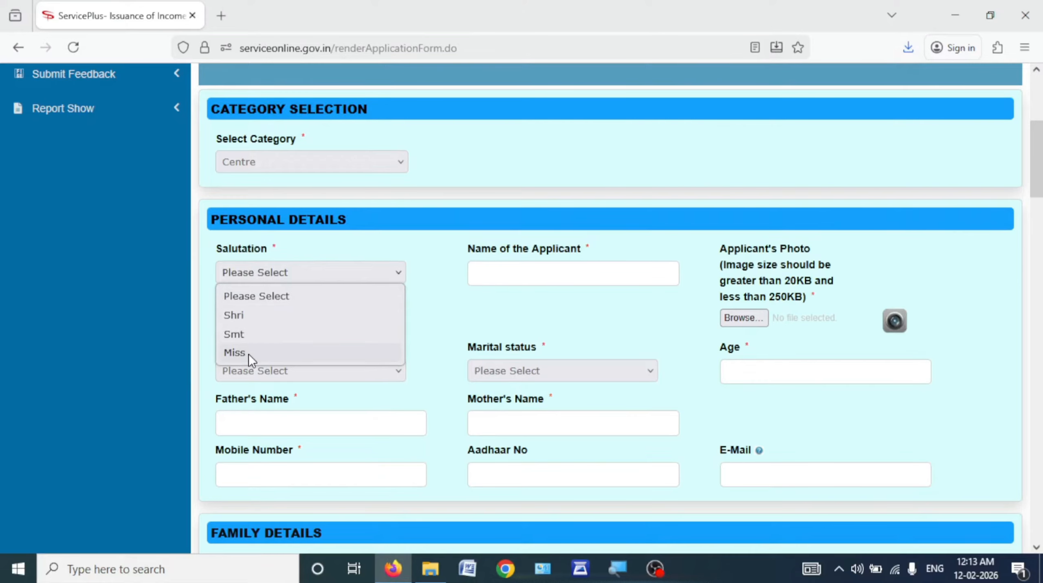
click(266, 352)
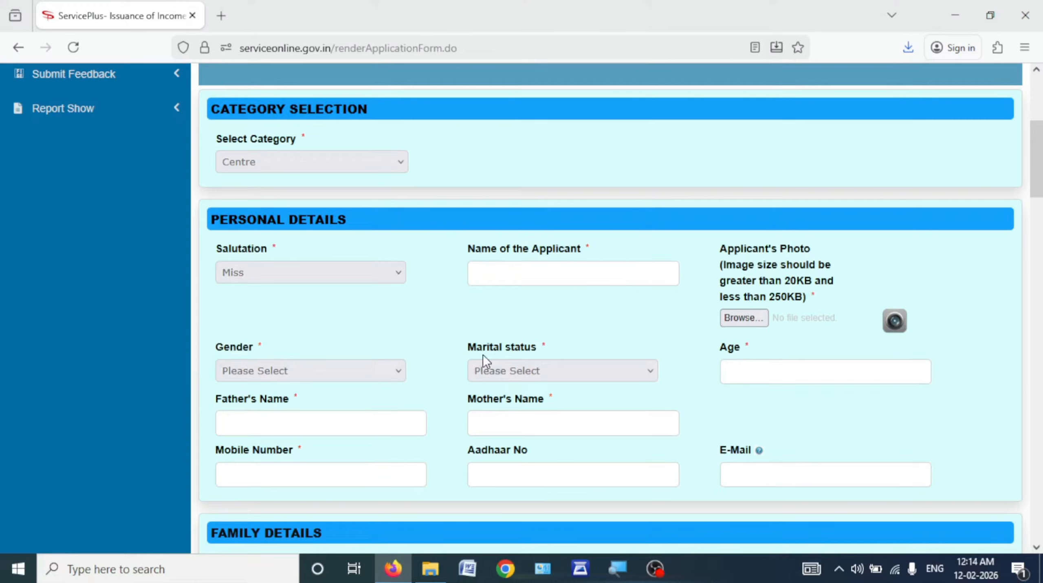
Step: Review the gender and marital status choices and the parent name, mobile number and Aadhaar fields in the personal details
click(394, 372)
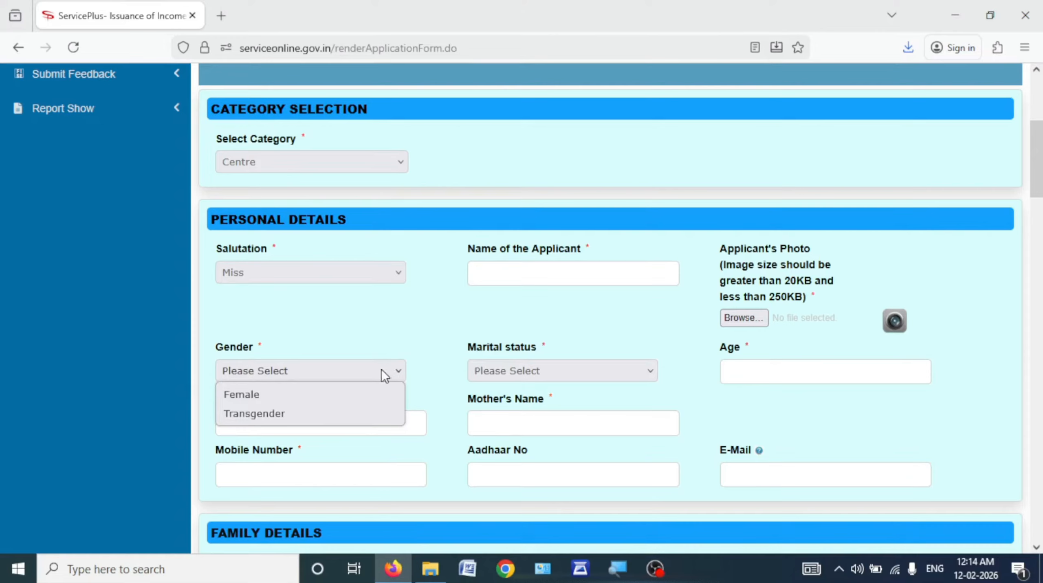
click(390, 337)
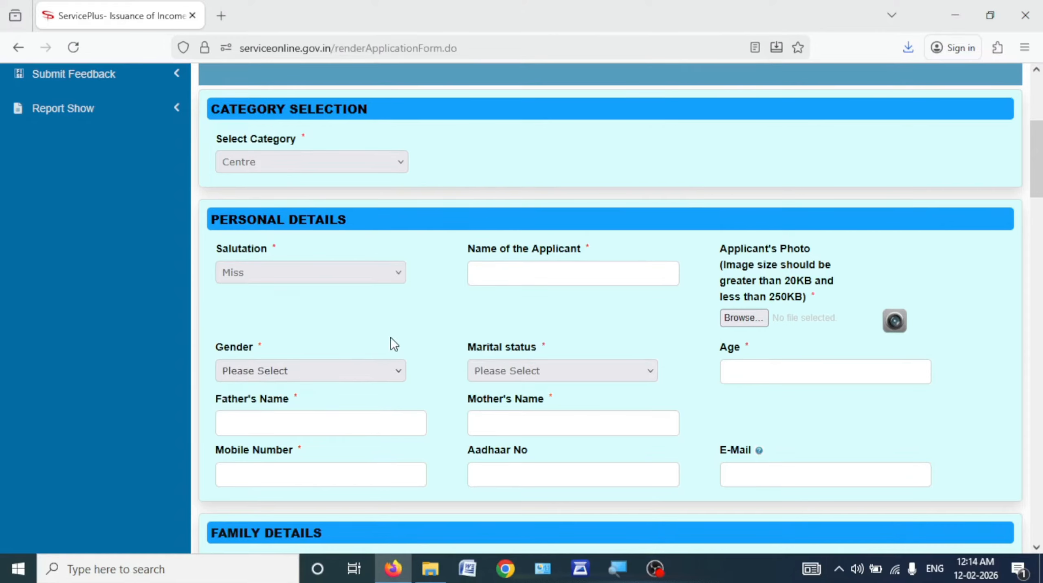
click(505, 375)
click(502, 370)
click(499, 428)
click(357, 475)
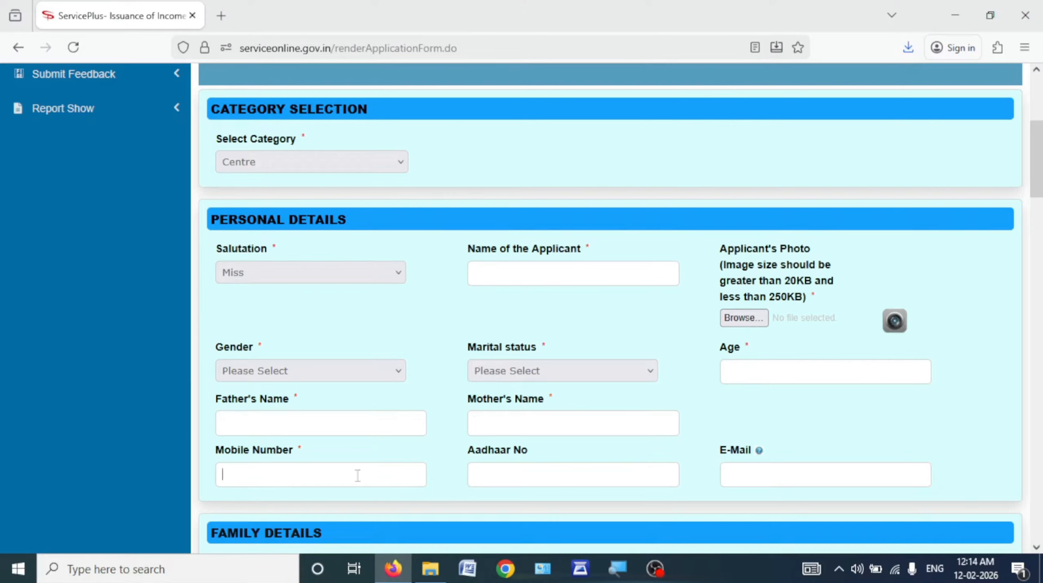
click(486, 478)
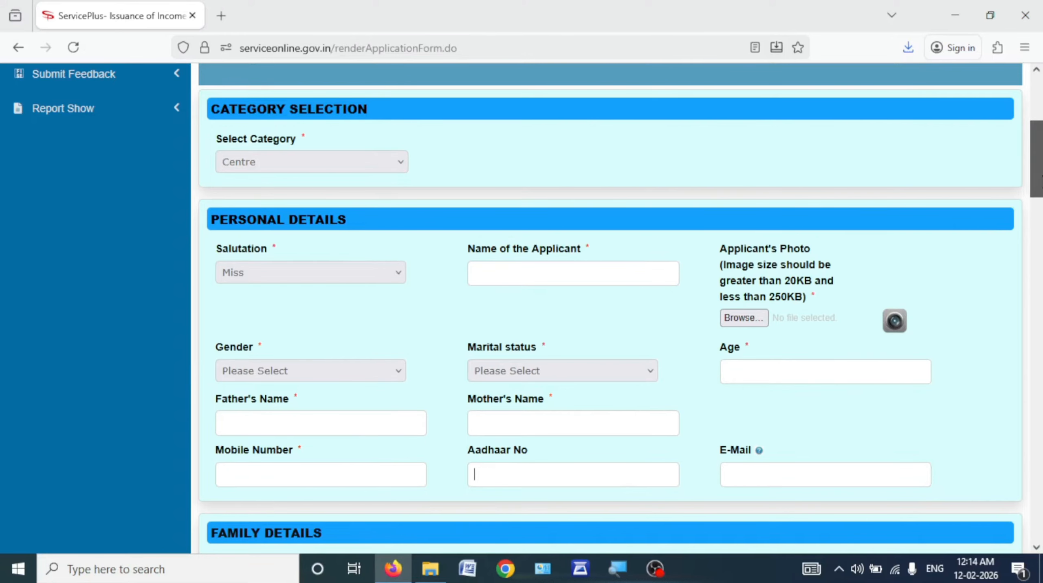
Step: Check the answer choices for siblings and children below 18 years in the family details
drag(1041, 176, 1041, 250)
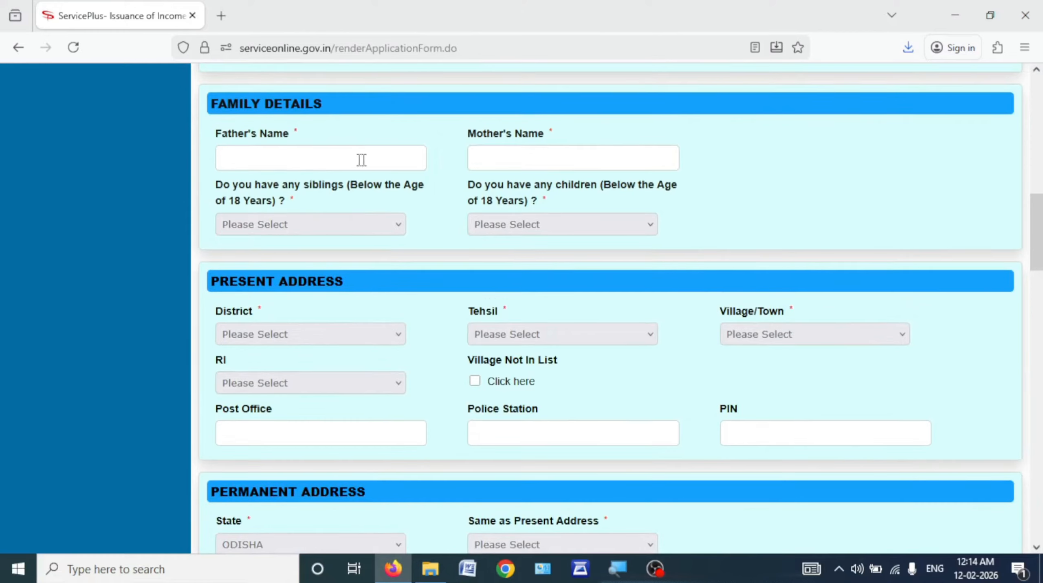
click(292, 227)
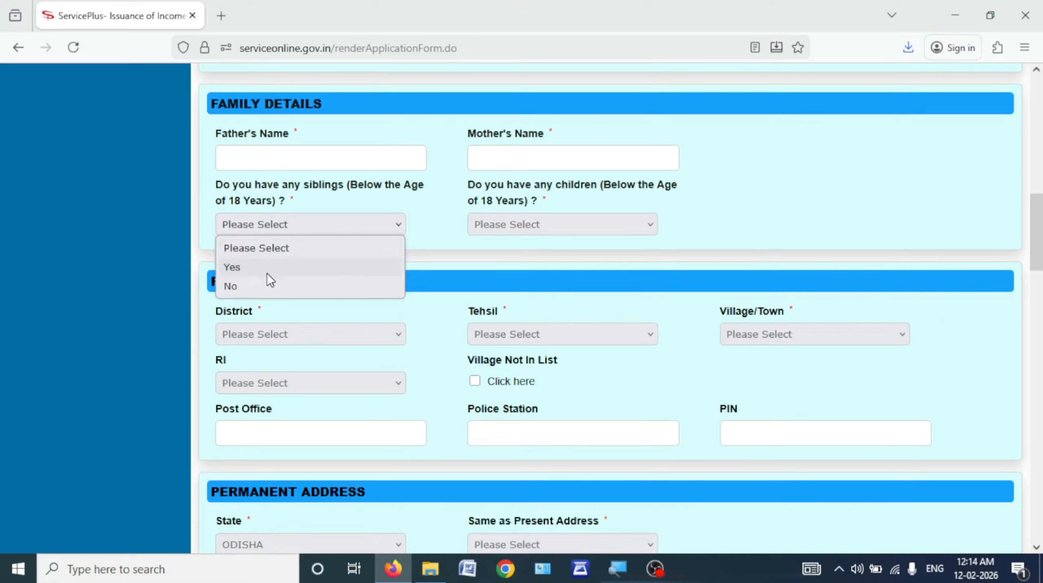
click(476, 242)
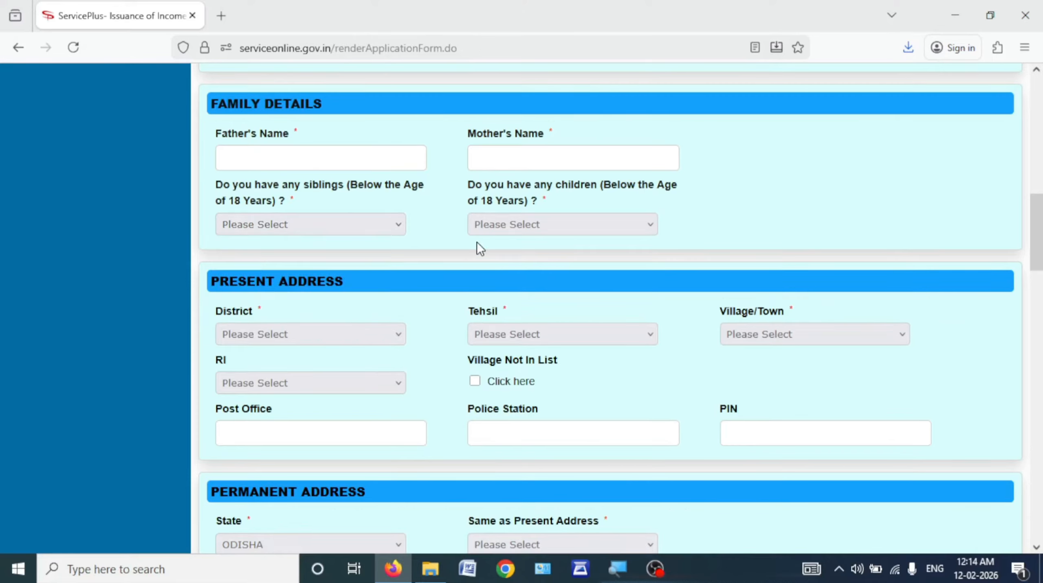
click(523, 228)
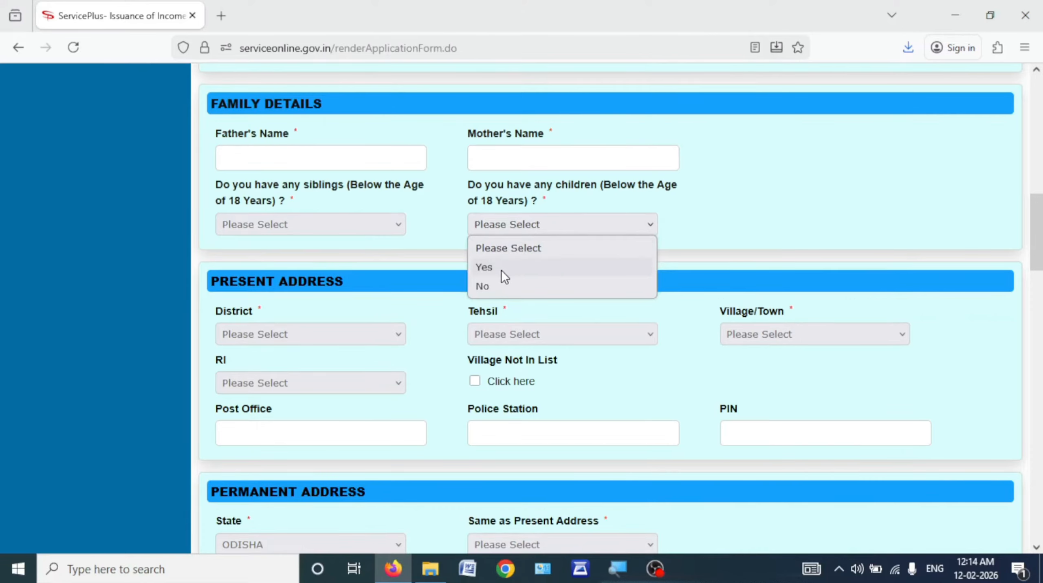
click(767, 229)
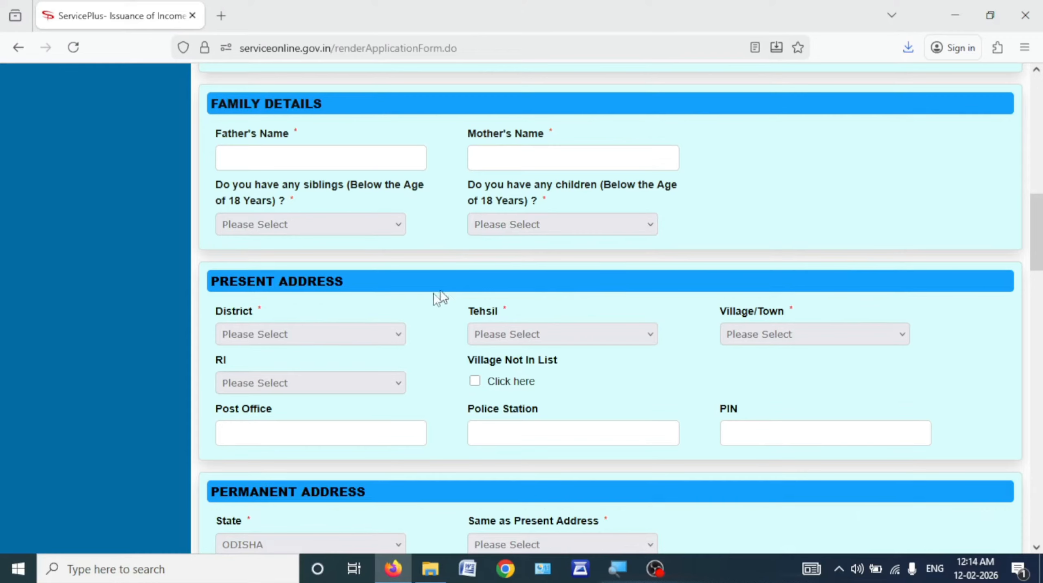
Step: Look through the district, tehsil, village, RI, post office and police station fields of the present address
click(264, 334)
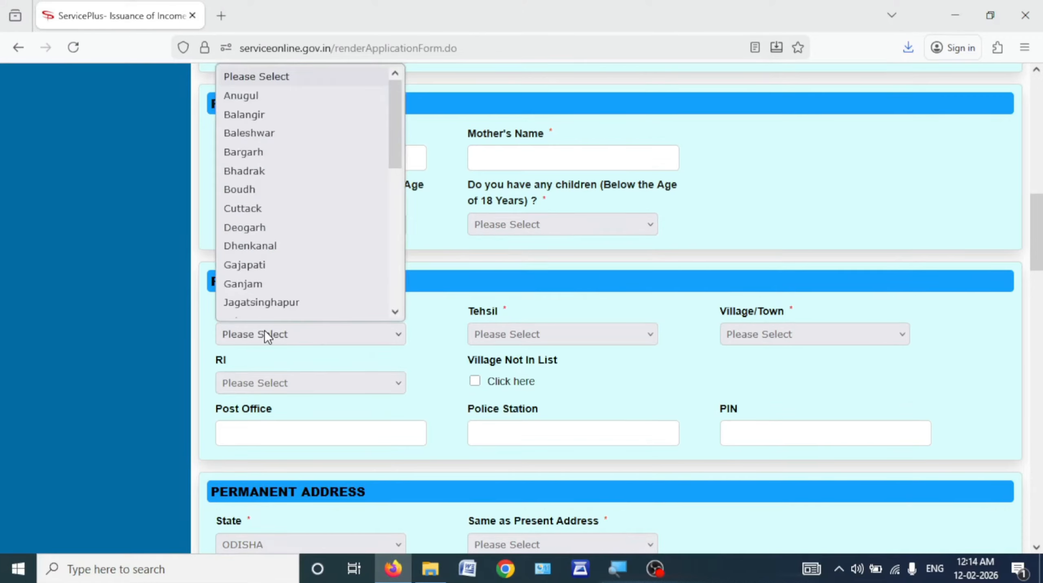
click(417, 355)
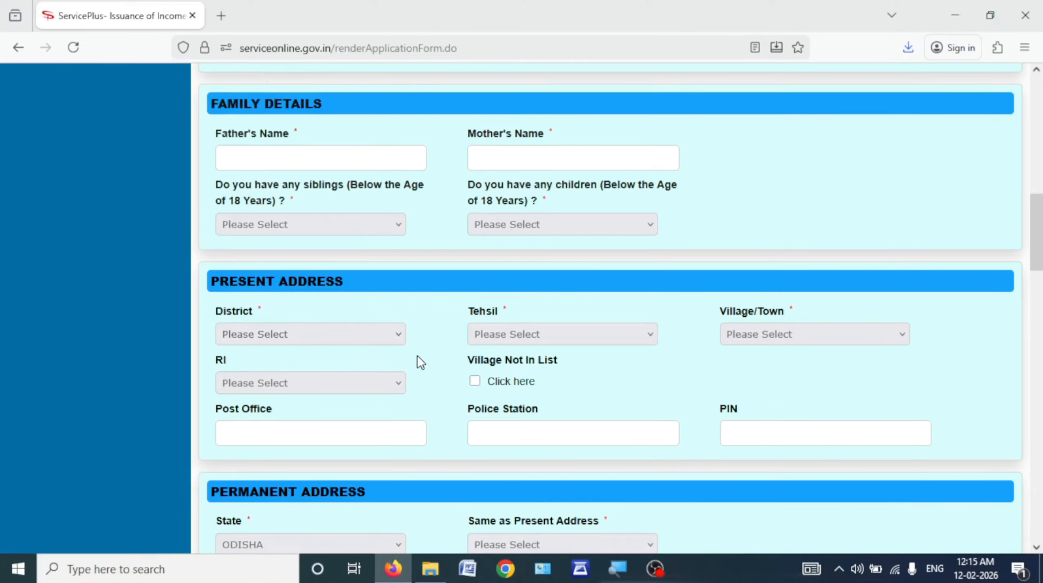
click(523, 342)
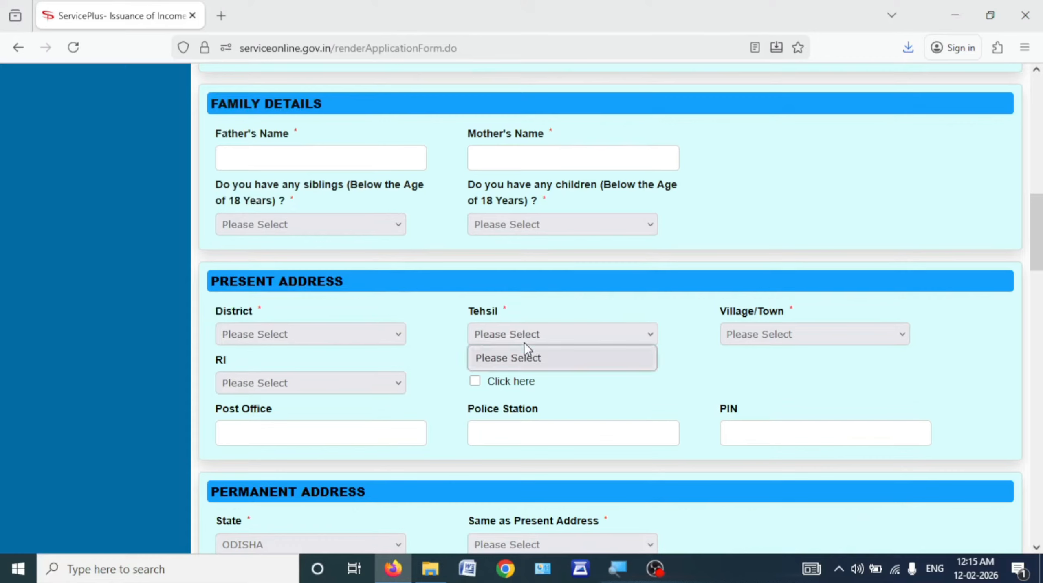
click(739, 335)
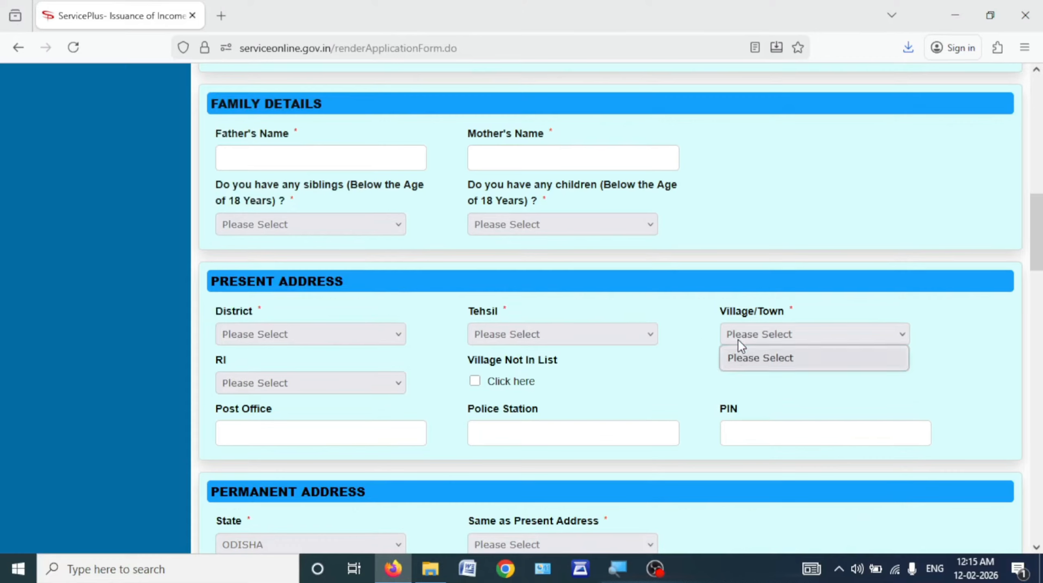
click(341, 388)
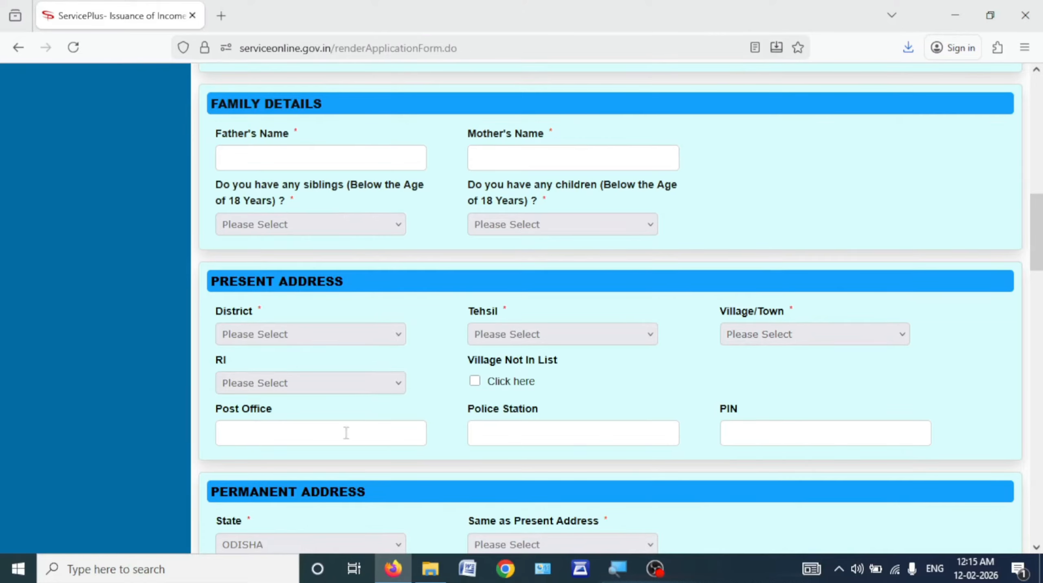
click(317, 432)
click(478, 435)
Step: Set Same as Present Address to No in the permanent address section
drag(1041, 265, 1041, 333)
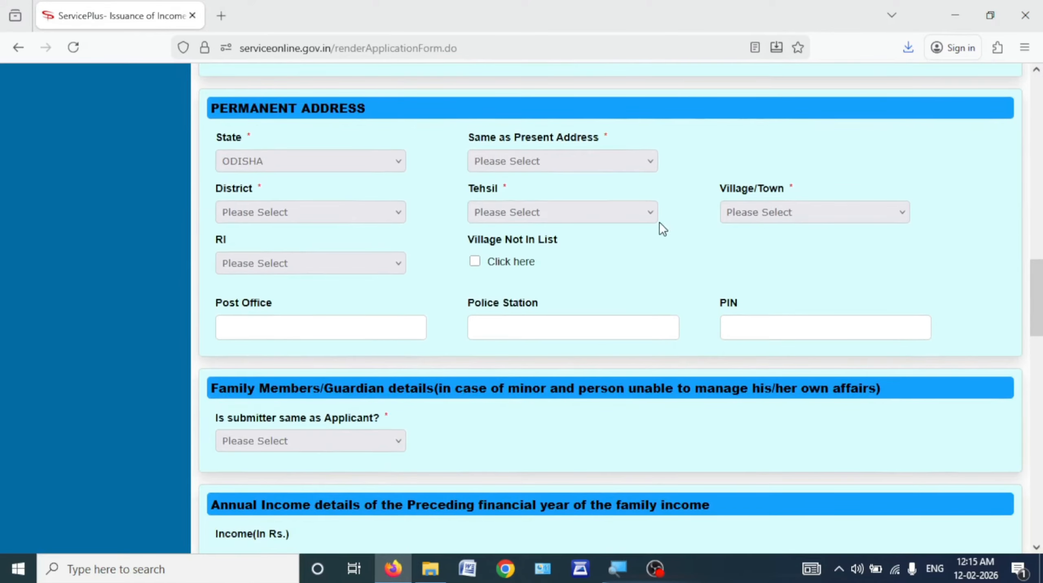
click(494, 171)
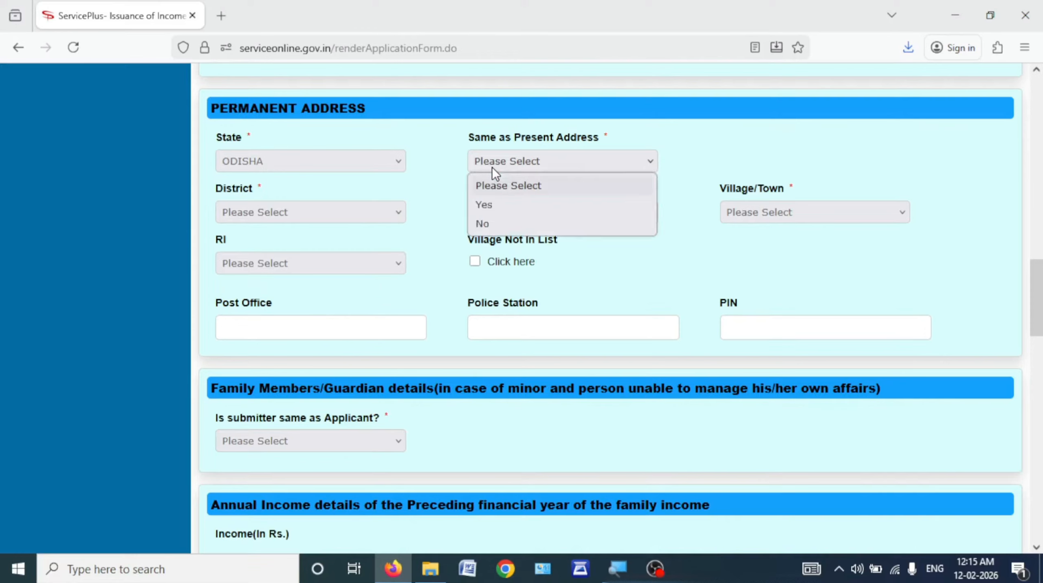
click(489, 225)
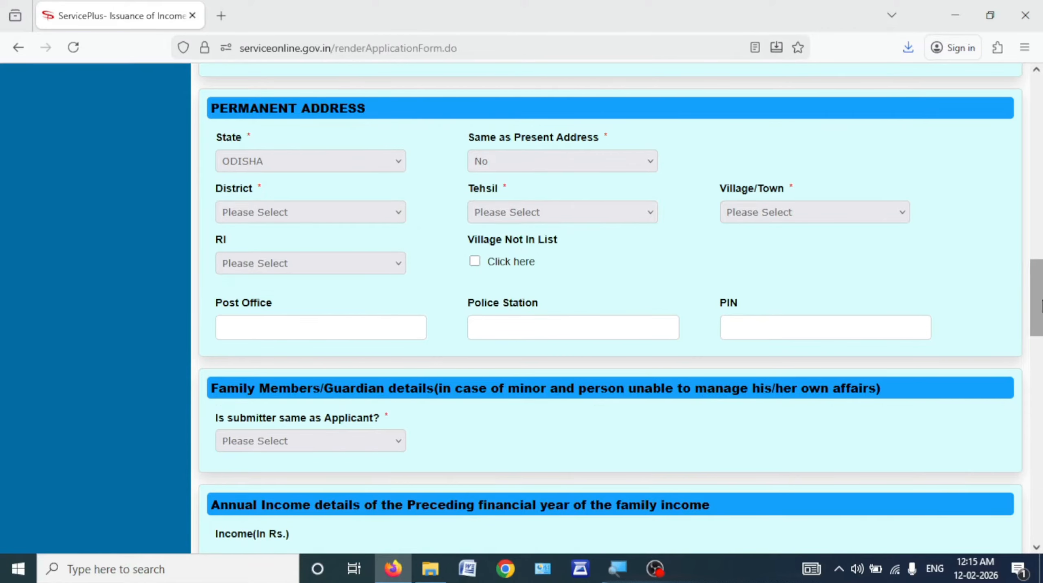
Step: Check the answer choices for whether the submitter is the same as the applicant
scroll(1037, 339, down, 5)
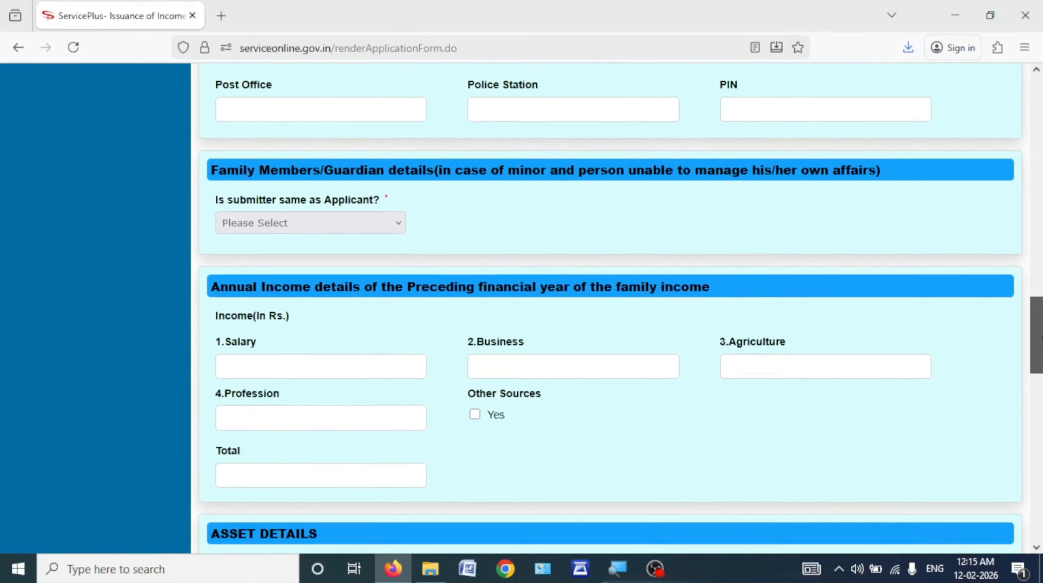
drag(1042, 344, 1041, 348)
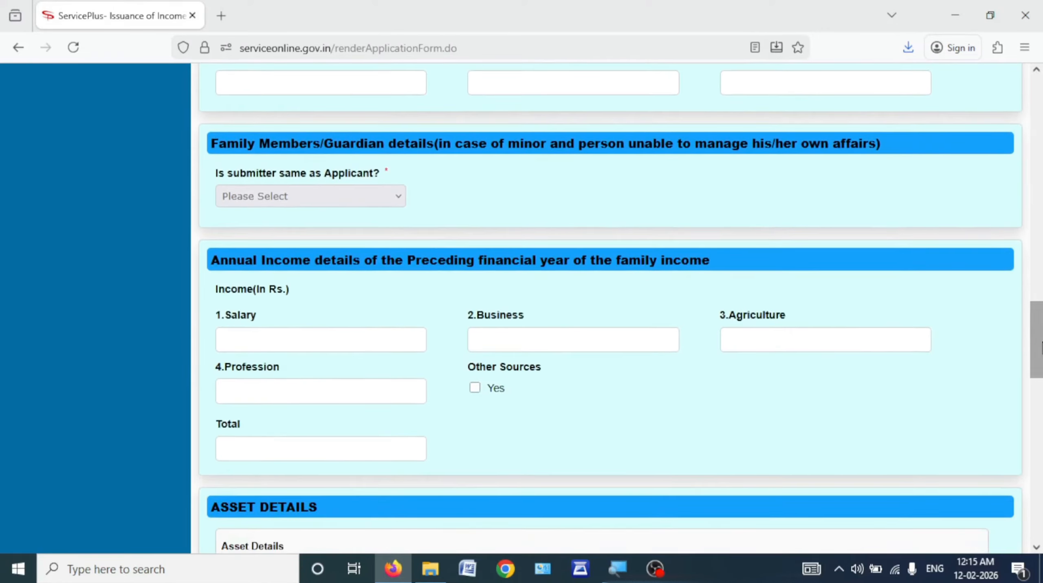
click(365, 189)
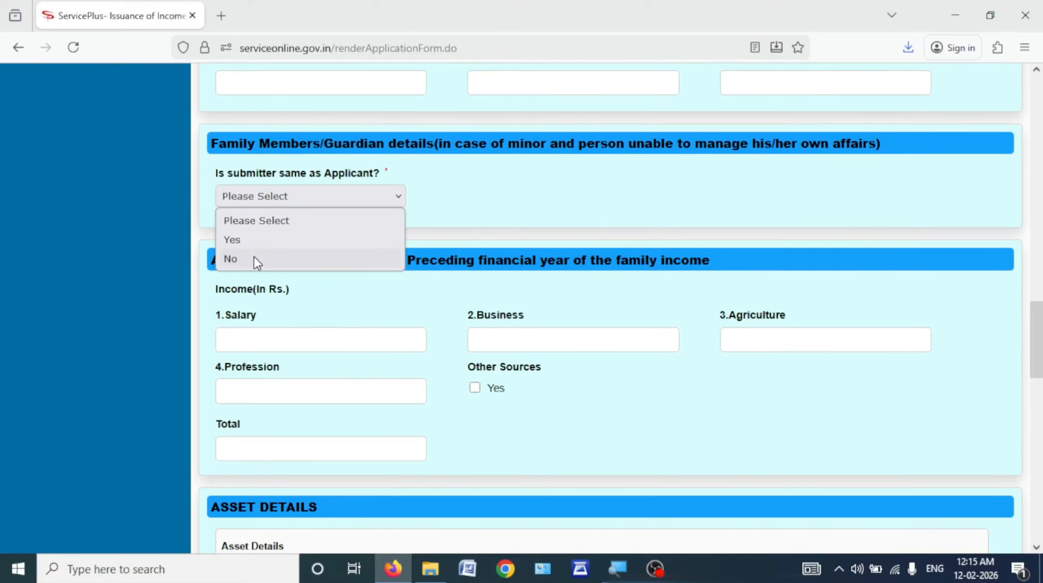
click(419, 206)
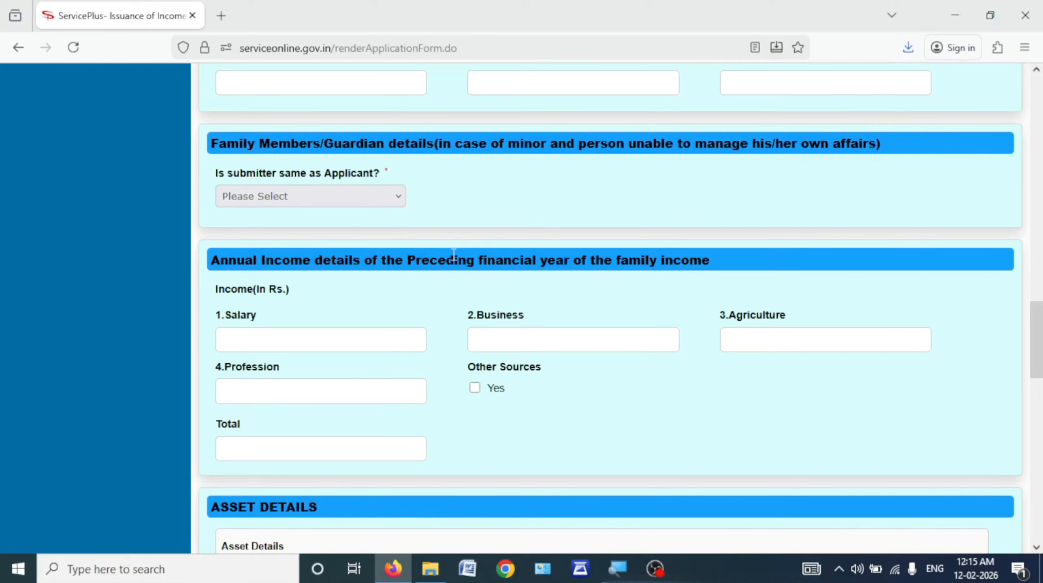
Step: Look over the family's annual income fields, starting with the Salary field
scroll(882, 267, down, 3)
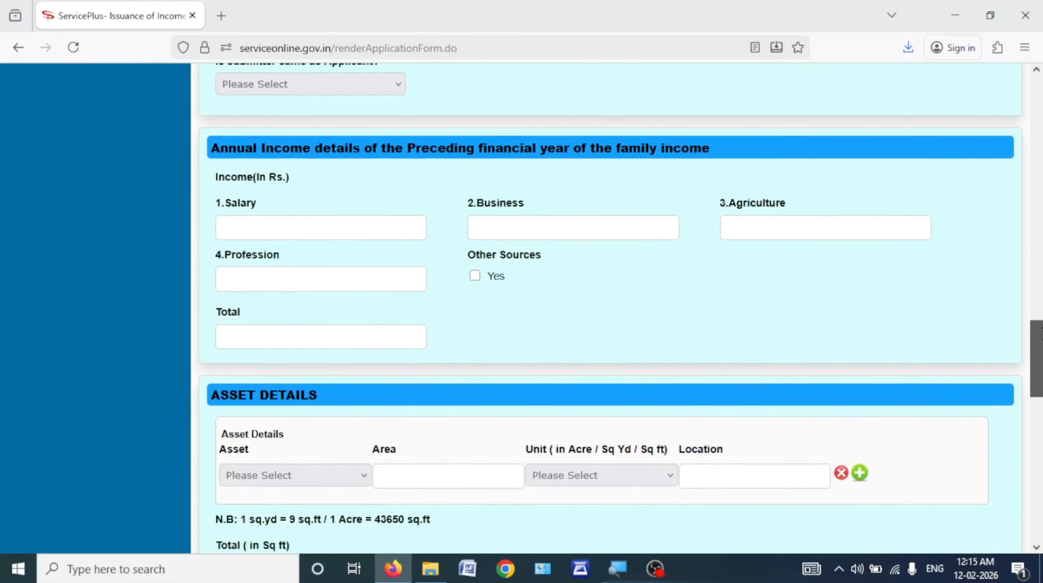
click(282, 231)
Step: Set the asset type in the asset details to "Residential Plot in areas other then the urban area"
scroll(1037, 375, down, 3)
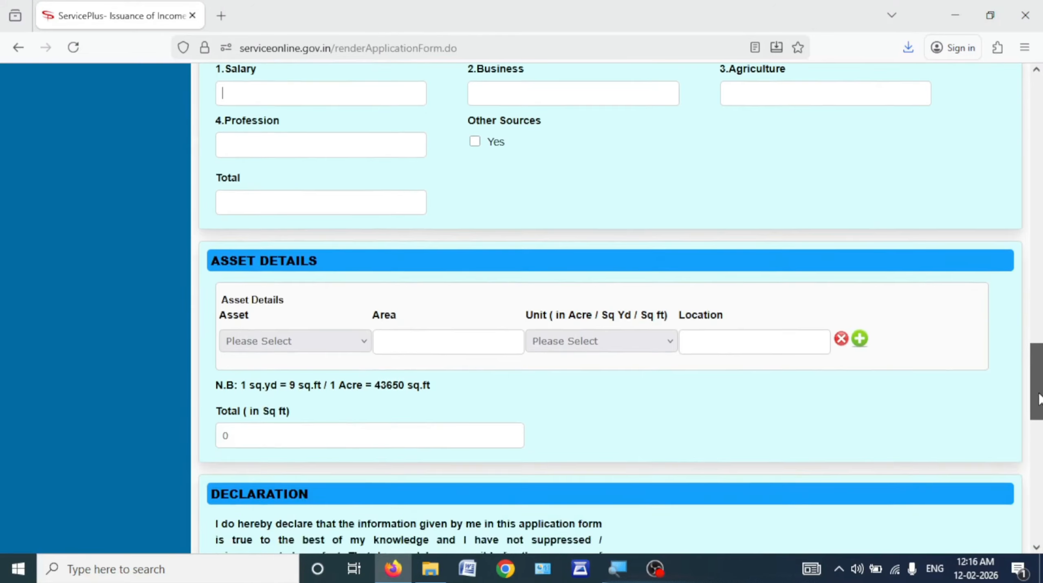
click(302, 339)
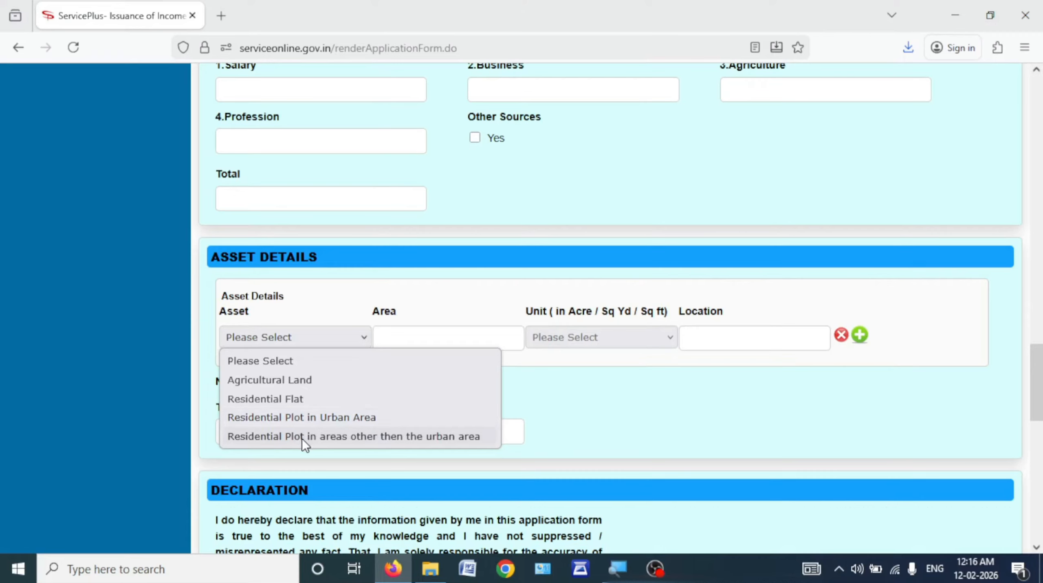
click(270, 436)
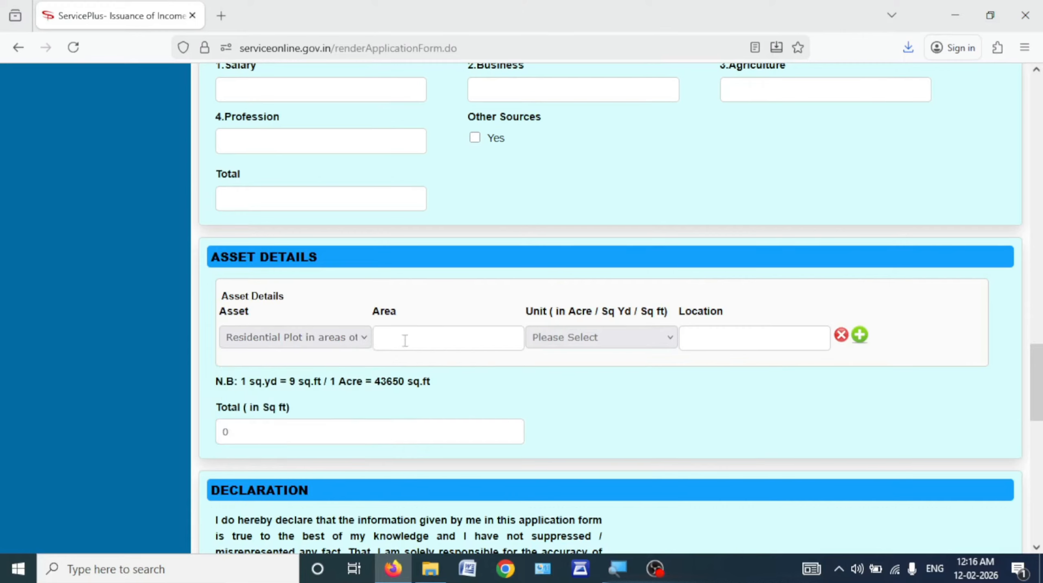
Step: Try an area of 0.05 for the residential plot in the asset details
click(475, 347)
text(0.05)
drag(401, 344, 377, 341)
key(BackSpace)
Step: Check the unit choices for the asset's area and the Location field beside them
click(582, 337)
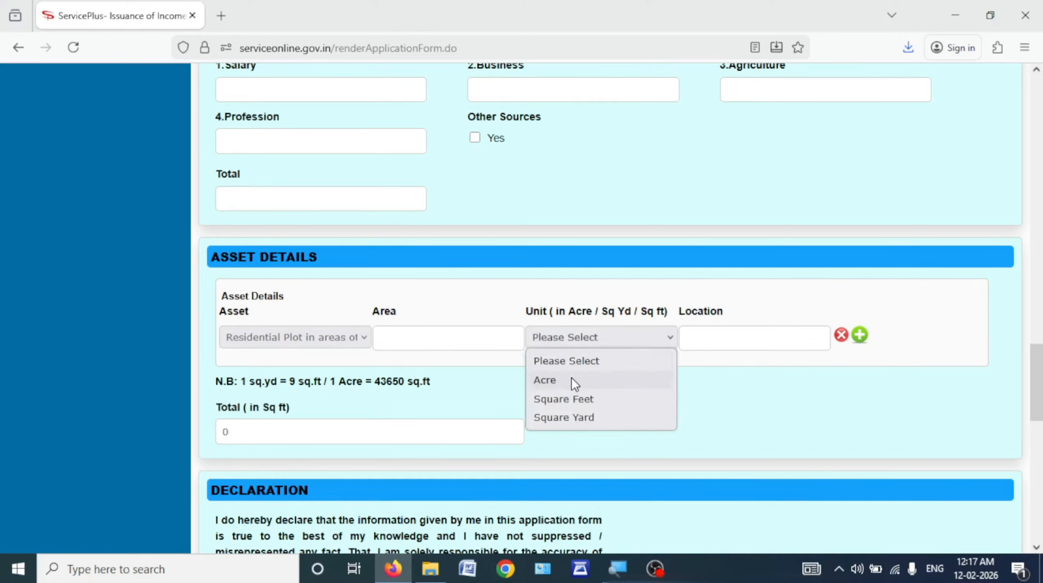
click(518, 367)
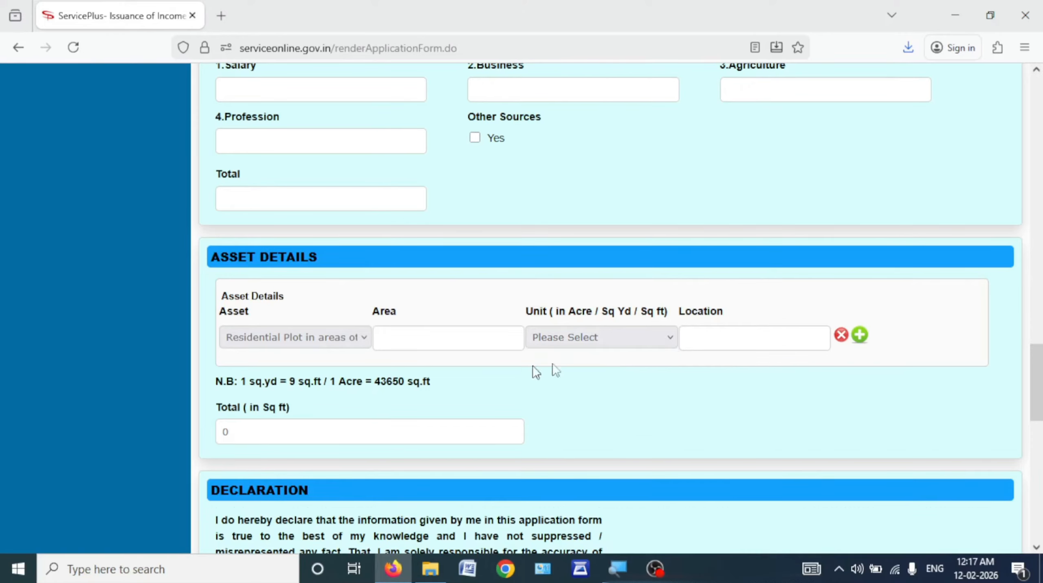
click(714, 348)
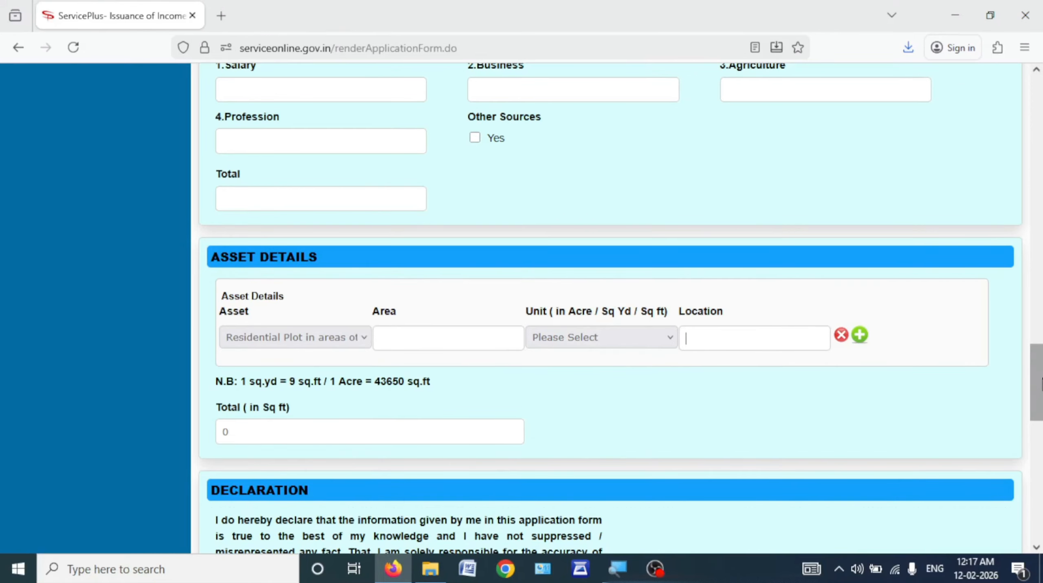
Step: Look through the declaration with its Place field and the additional details and word verification sections
scroll(435, 314, down, 3)
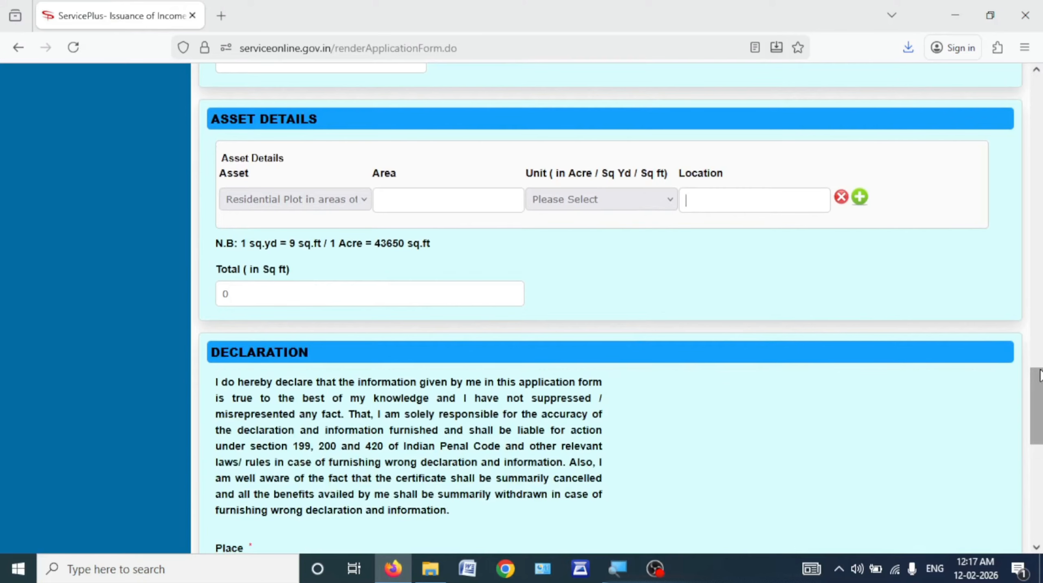
scroll(477, 304, down, 7)
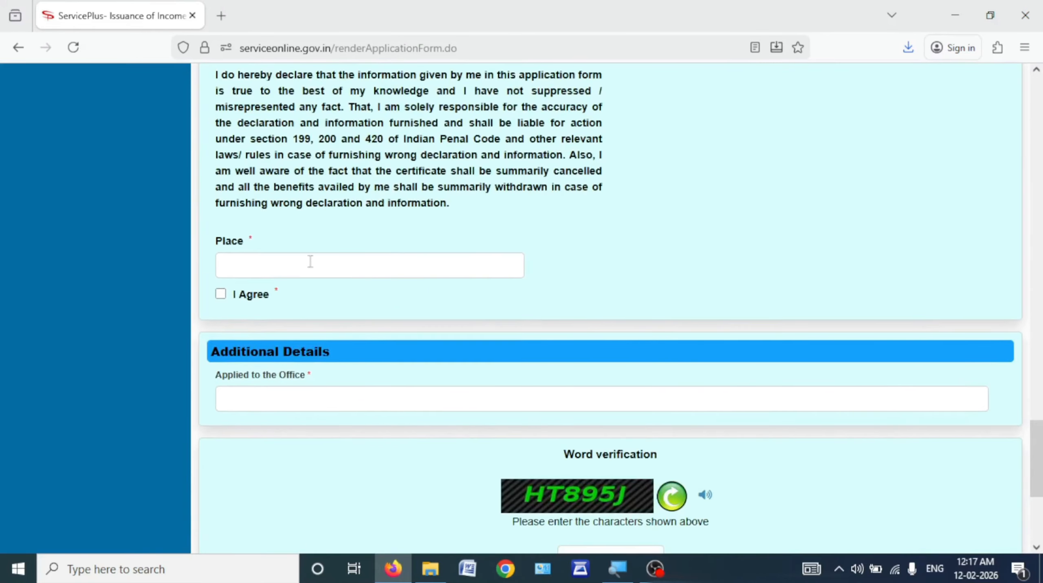
click(303, 263)
drag(1041, 454, 1041, 496)
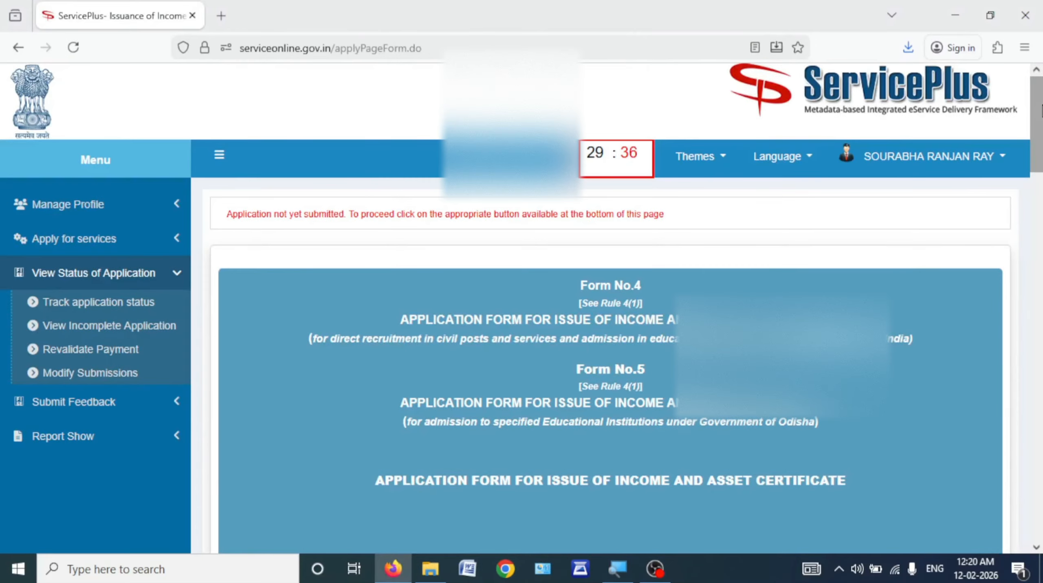
Step: Review the draft application and proceed to attaching its annexures
drag(1040, 110, 1040, 212)
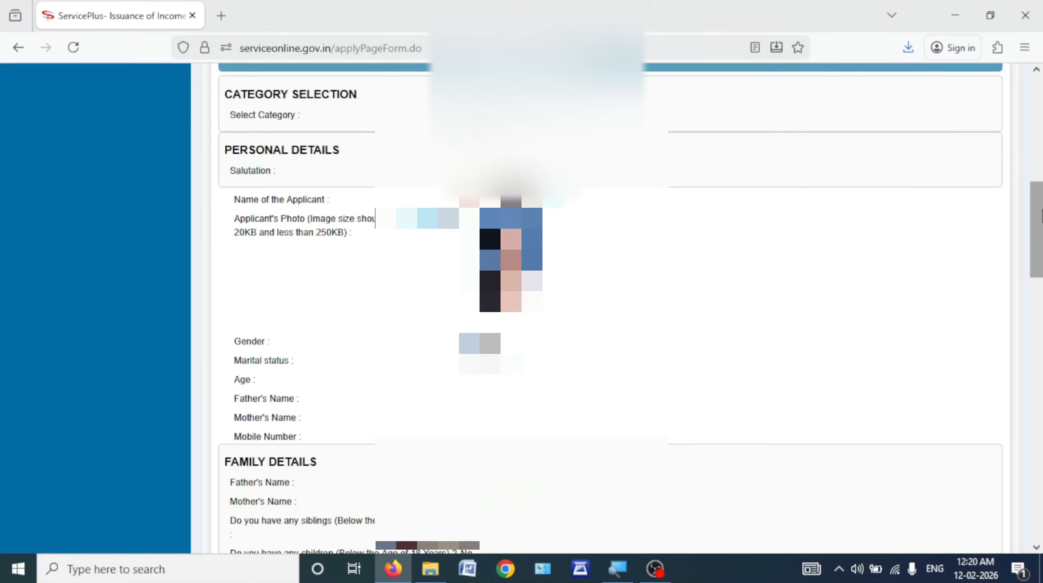
drag(1040, 212, 1040, 453)
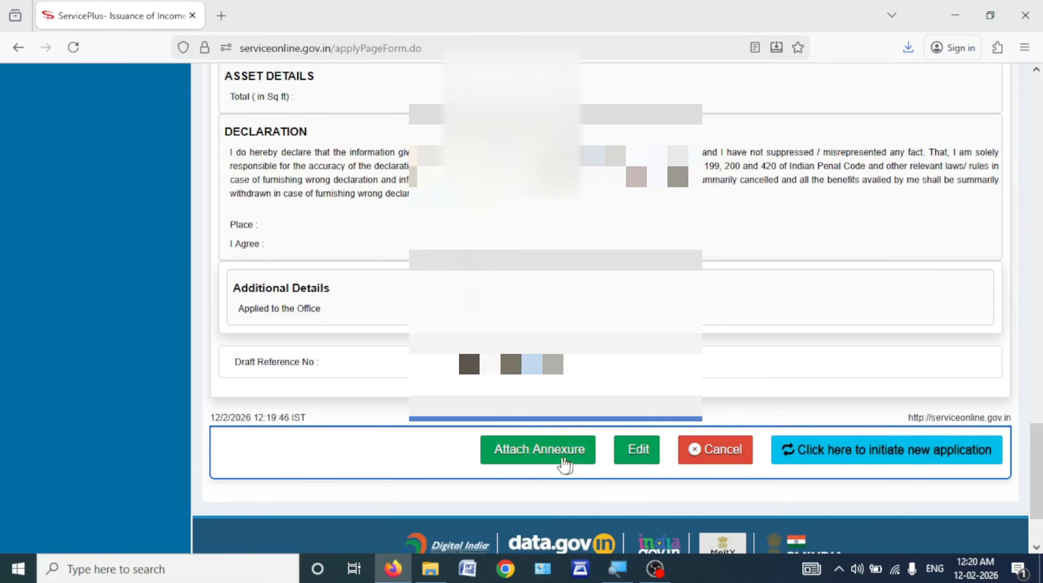
click(527, 451)
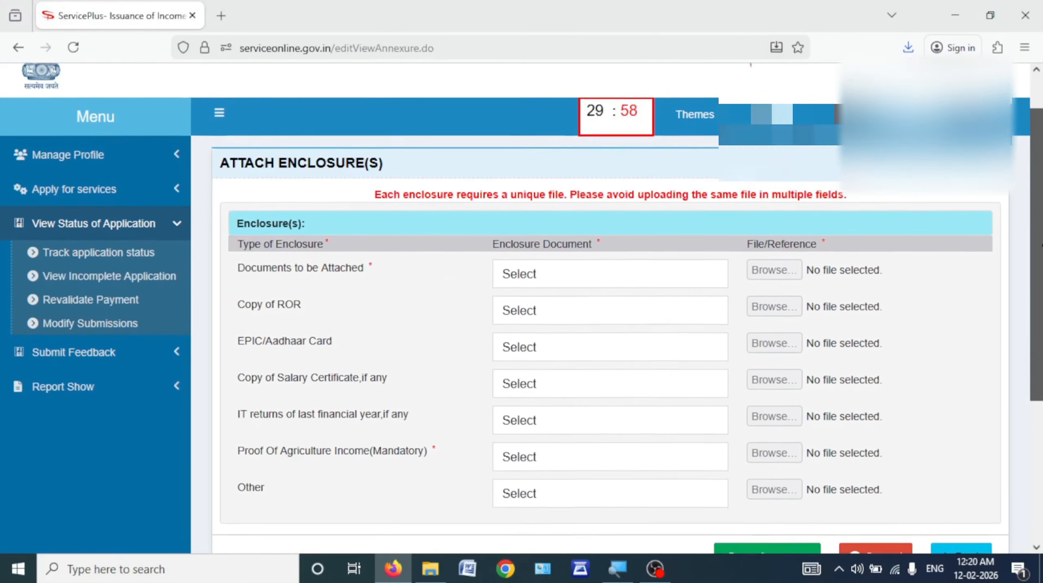
Step: Choose Copy of ROR as the enclosure document for Documents to be Attached
scroll(524, 229, down, 2)
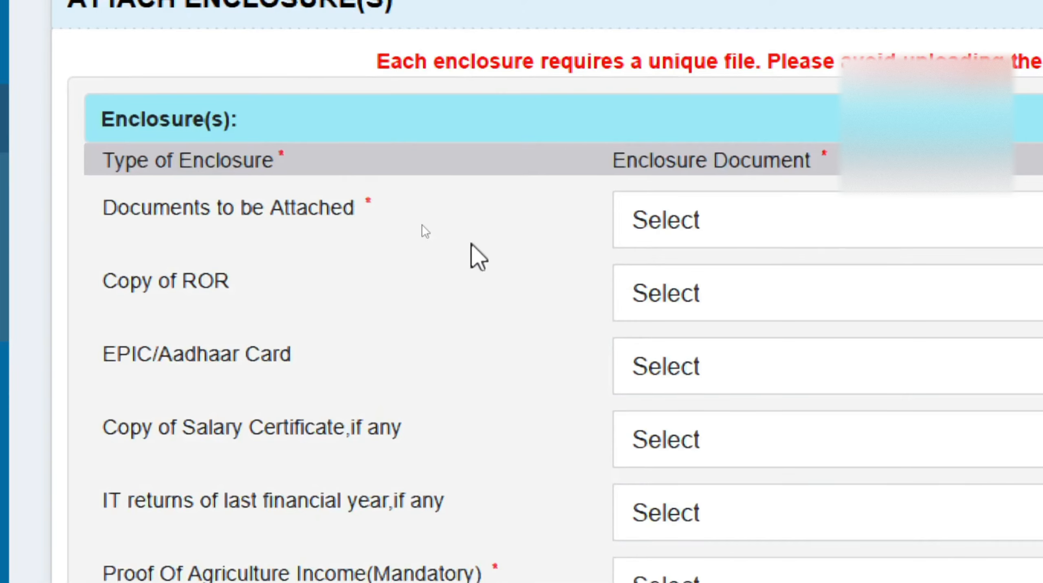
scroll(471, 243, down, 2)
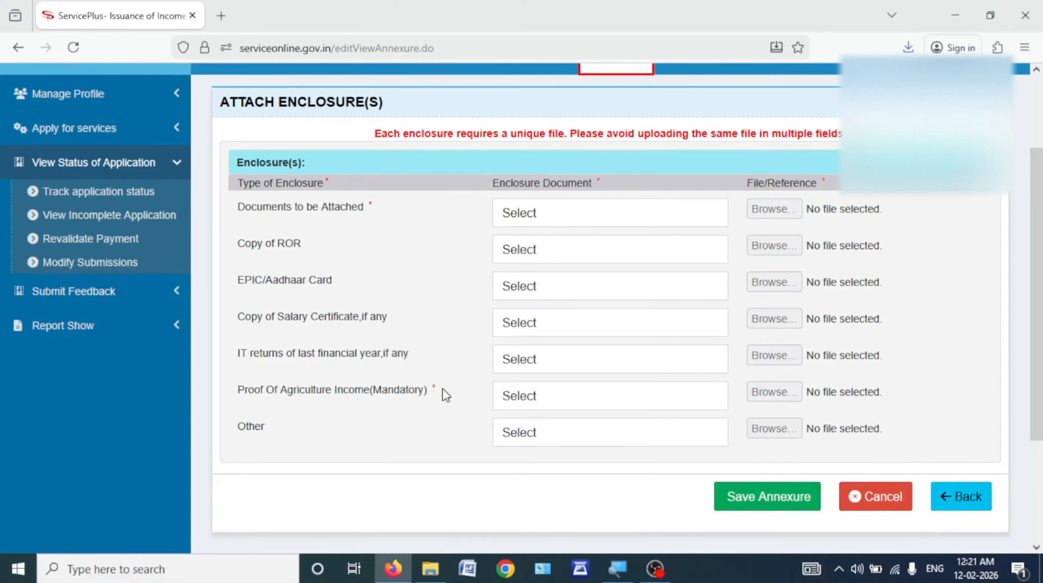
click(521, 211)
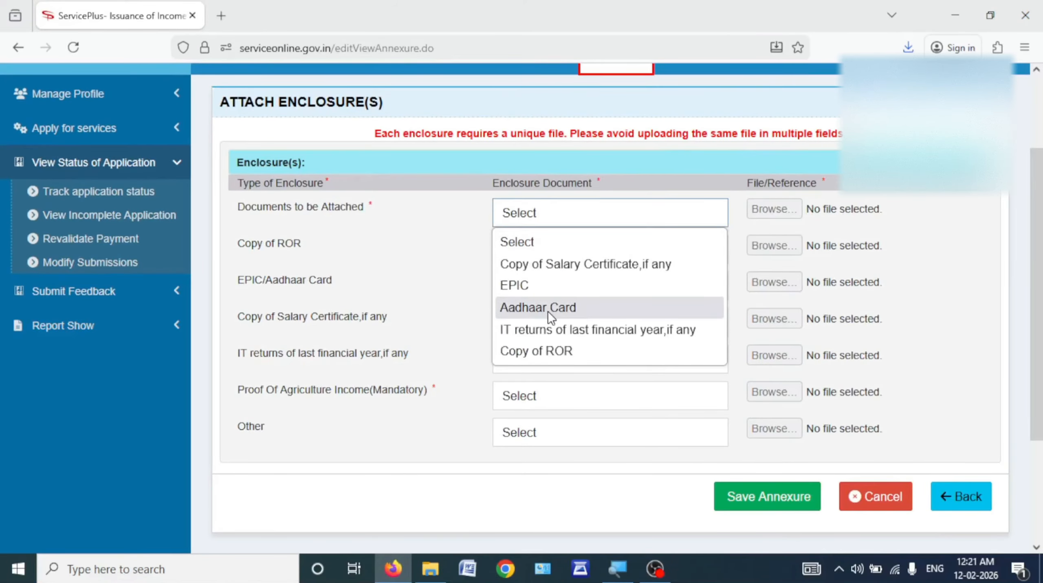
click(533, 347)
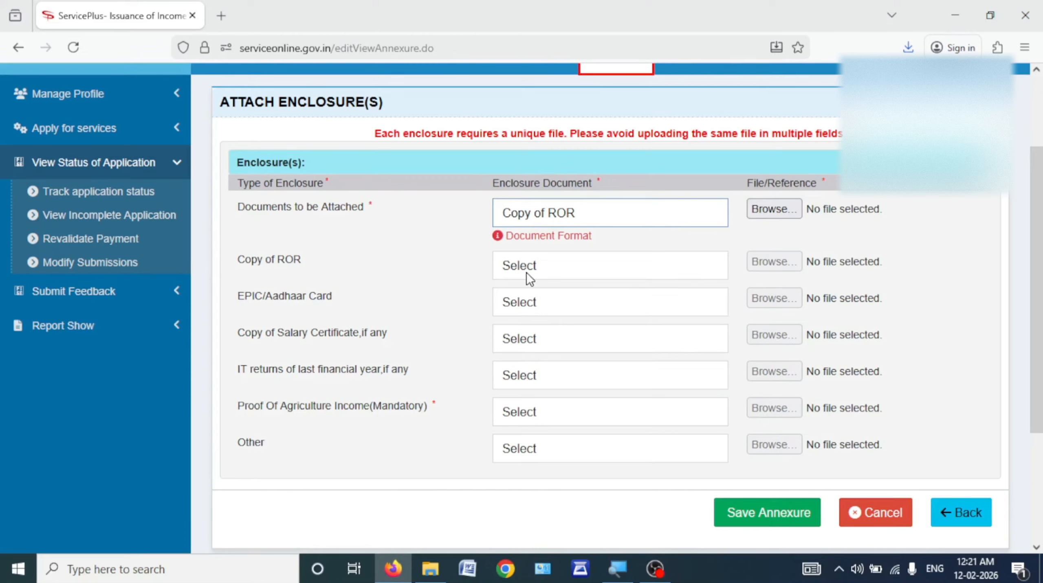
Step: Choose Aadhaar Card for the EPIC/Aadhaar enclosure and "Copy of Salary Certificate,if any" for the salary certificate enclosure
click(561, 311)
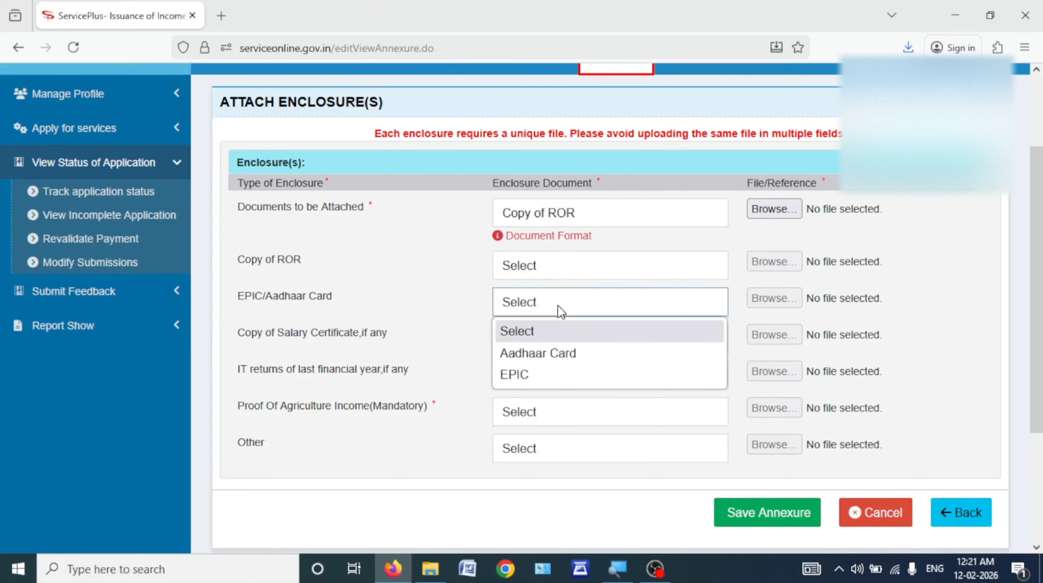
click(553, 354)
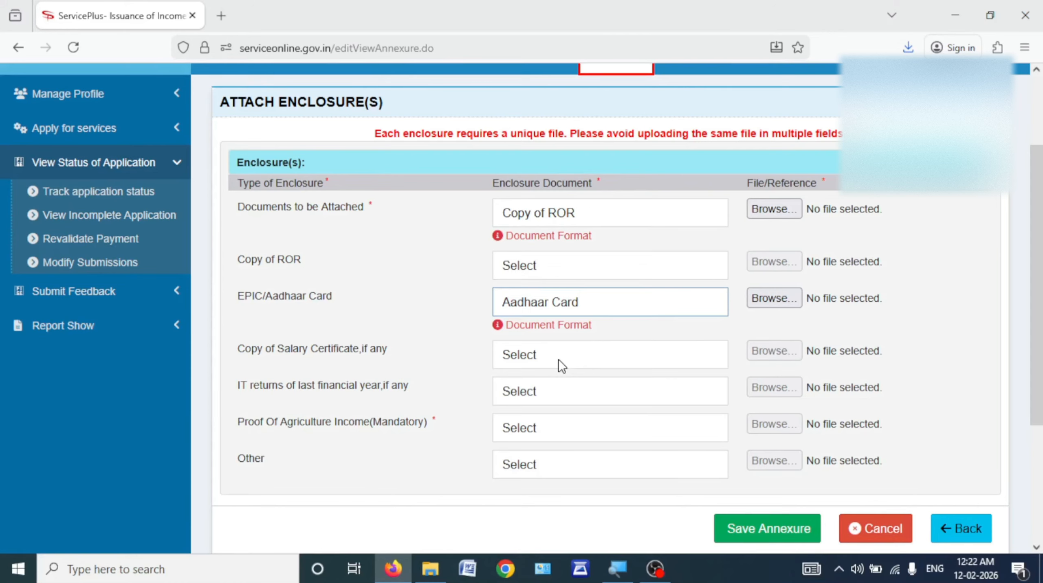
click(559, 359)
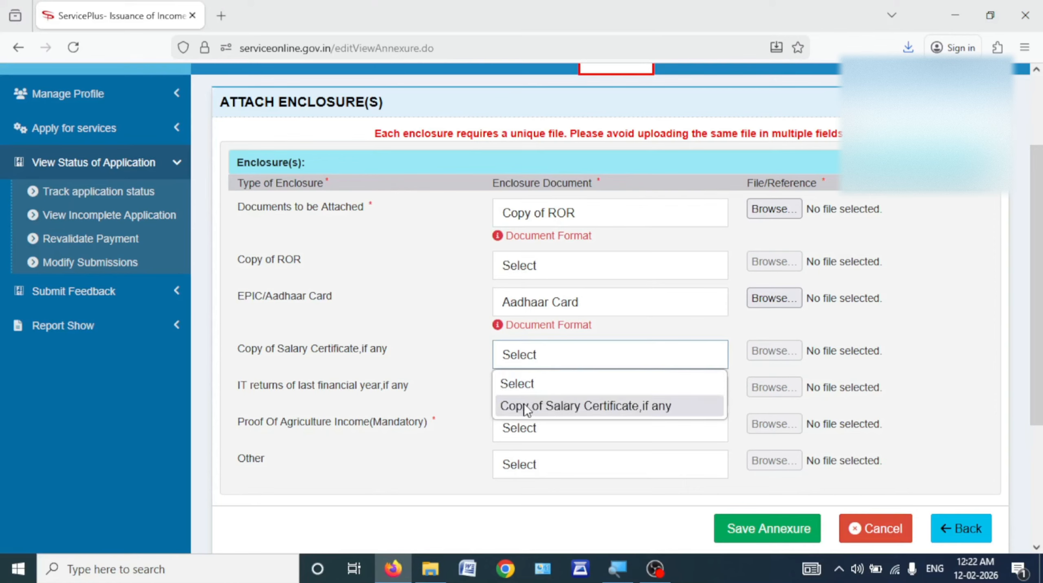
click(582, 405)
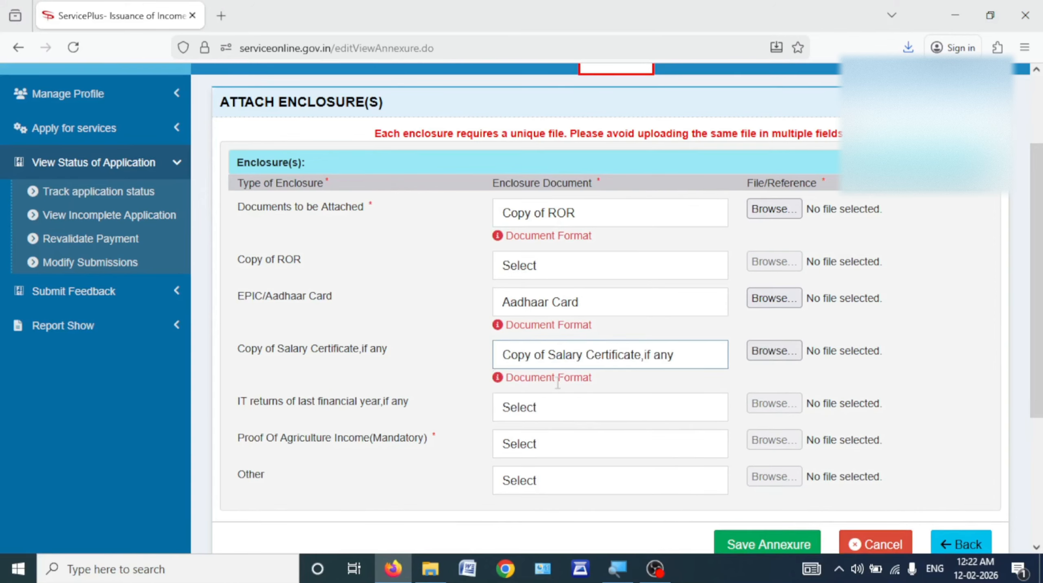
Step: Choose Proof Of Agriculture Income as the document for the mandatory agriculture income enclosure
mouse_move(630, 385)
click(521, 447)
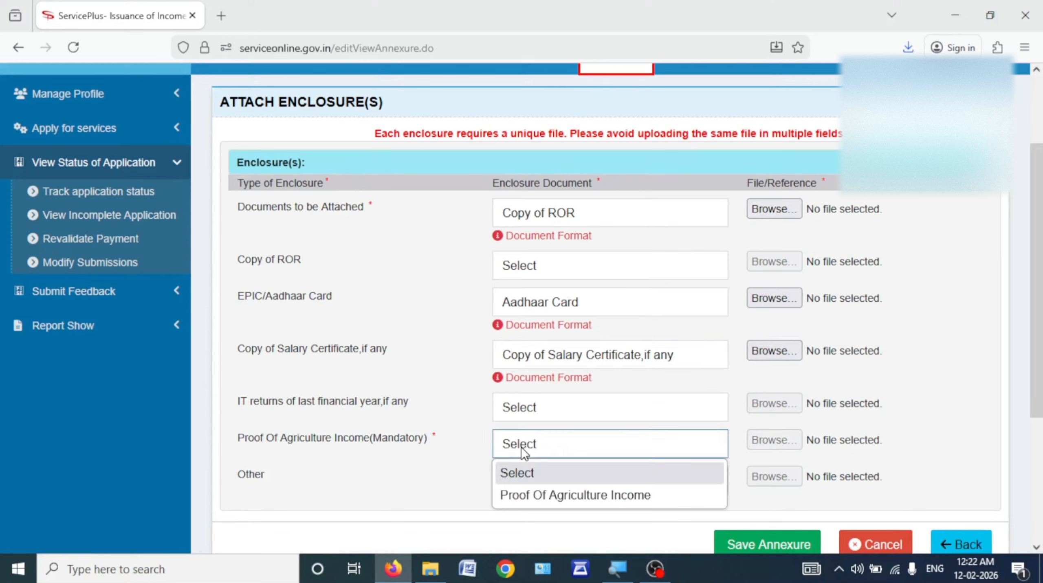
click(523, 494)
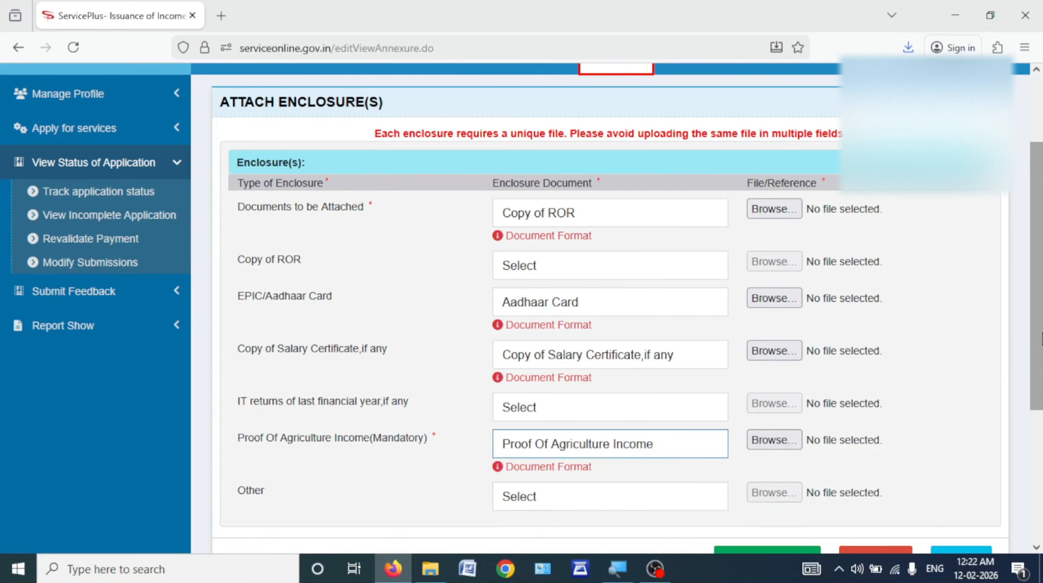
scroll(1041, 370, down, 1)
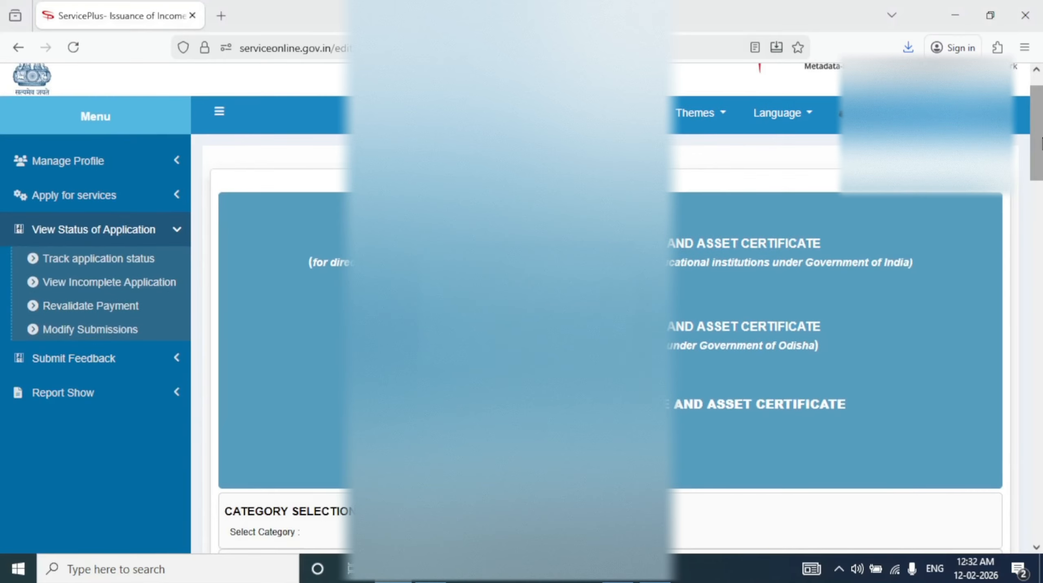
Step: Review the completed application from the applicant's details through the annexure list and submit it
drag(1040, 143, 1040, 291)
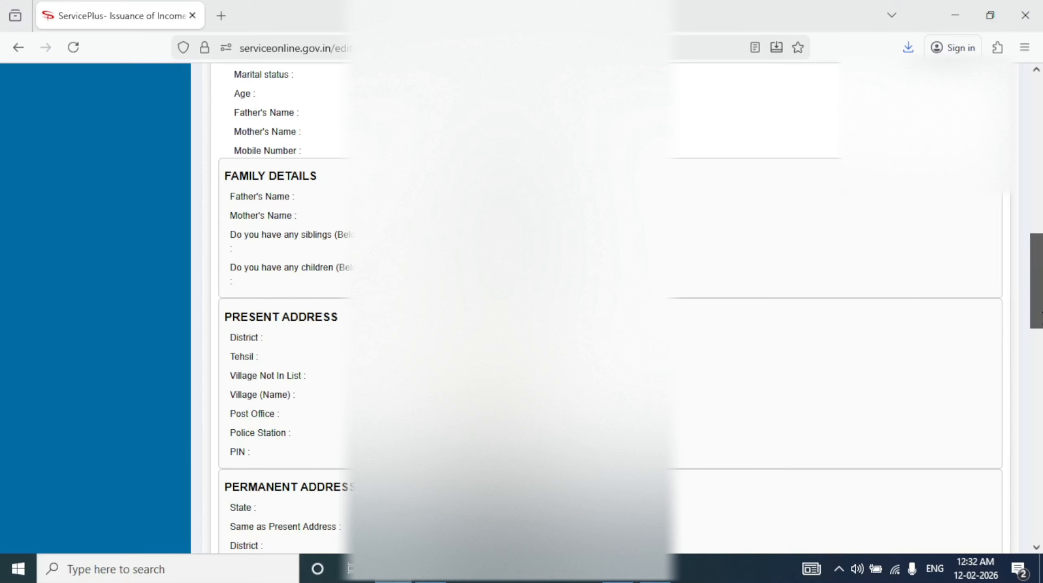
drag(1039, 320, 1040, 176)
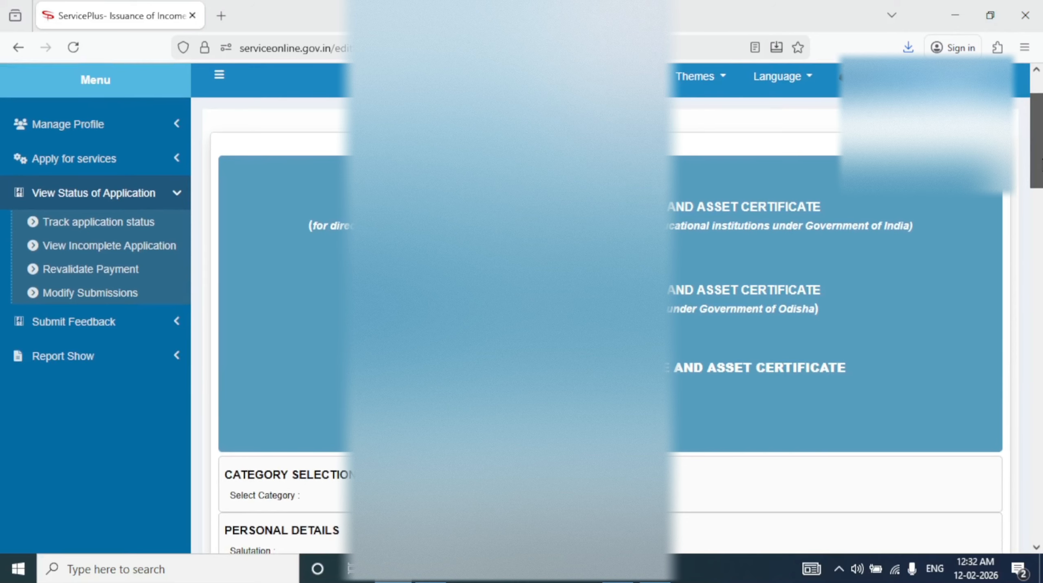
drag(1040, 163, 1040, 248)
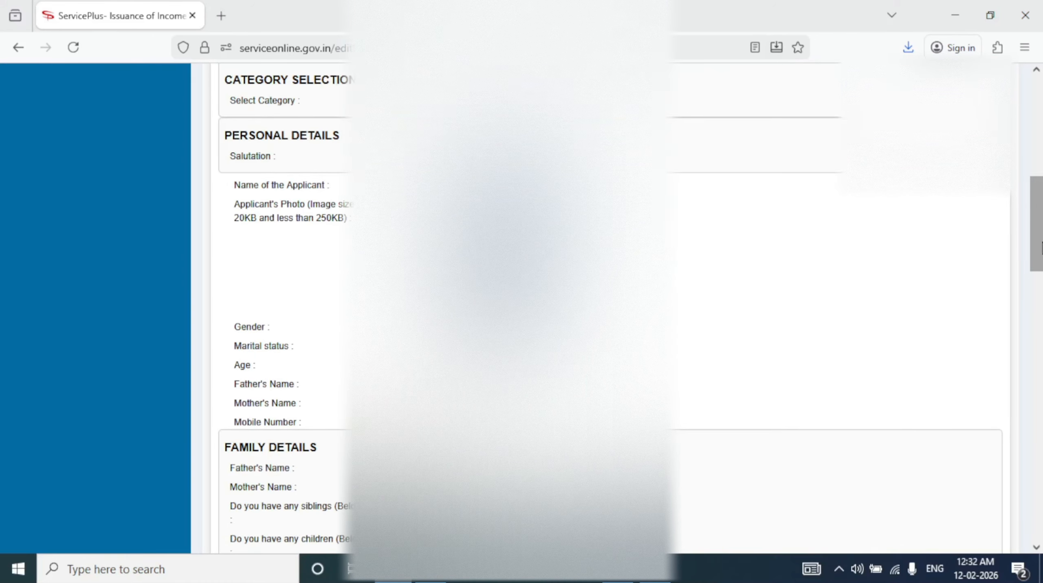
drag(1040, 249, 1040, 517)
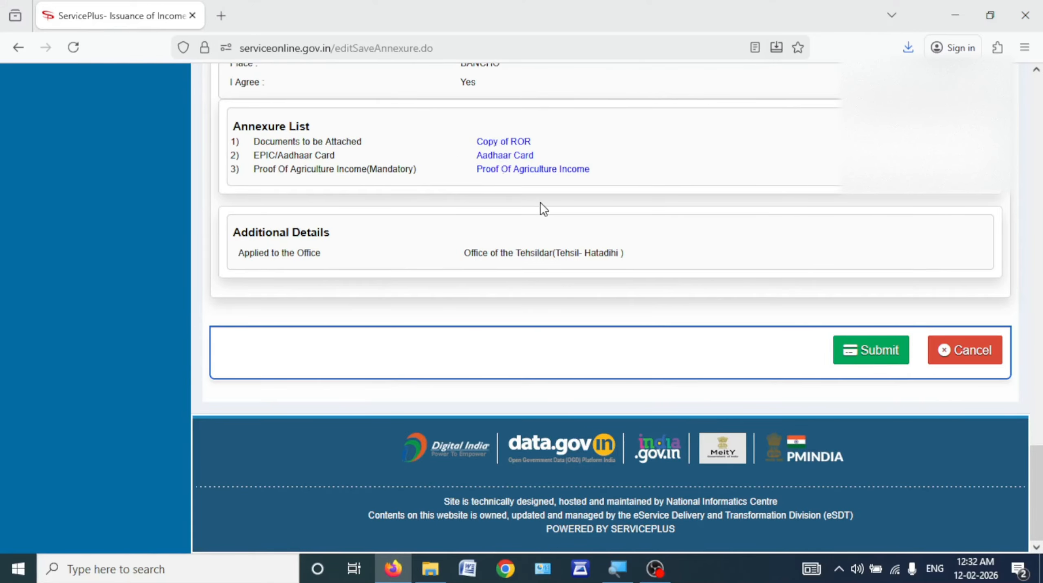
click(875, 351)
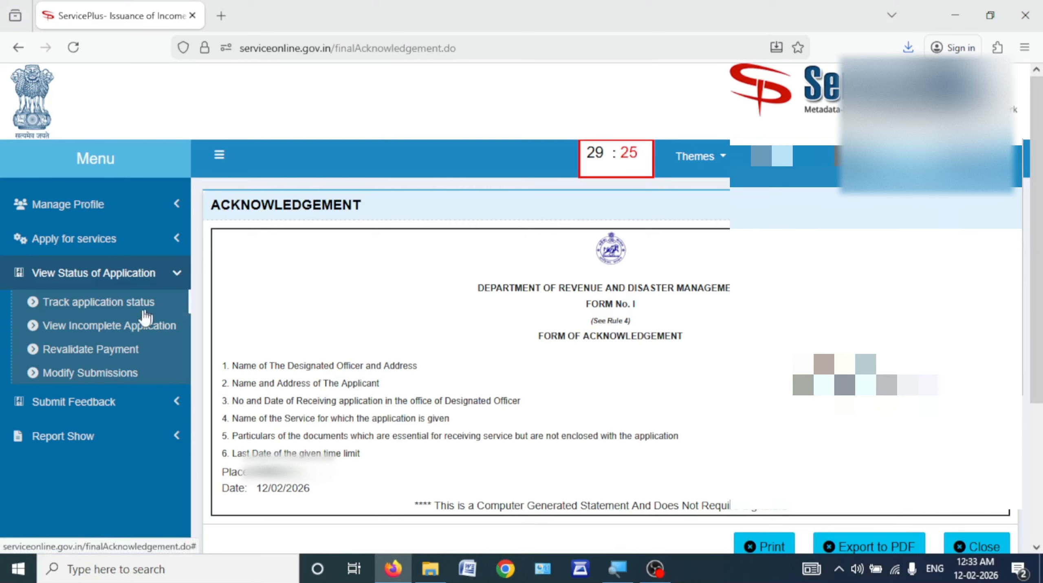
Step: Go to the page for tracking the status of submitted applications
click(96, 277)
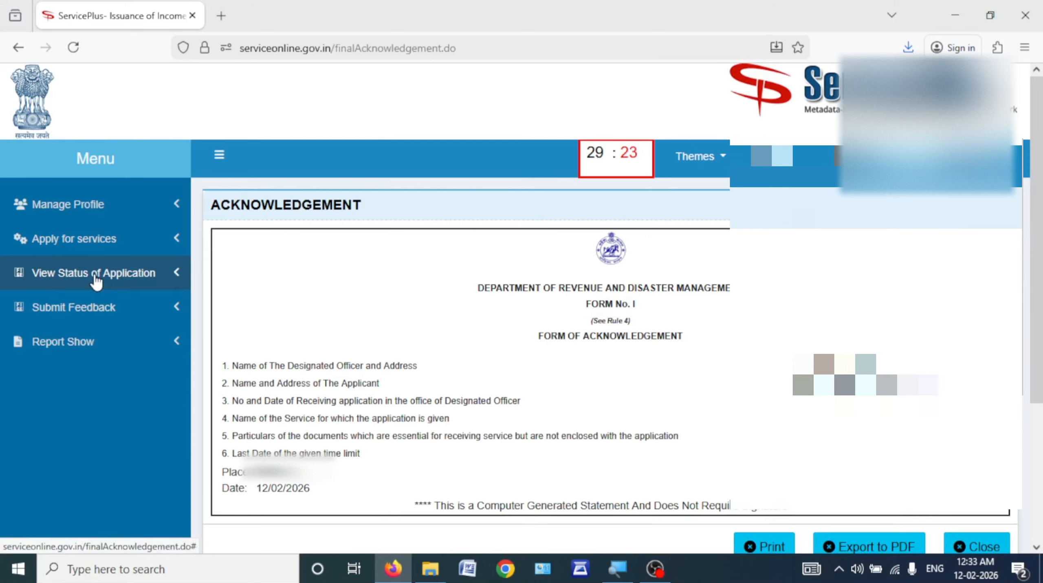
click(125, 282)
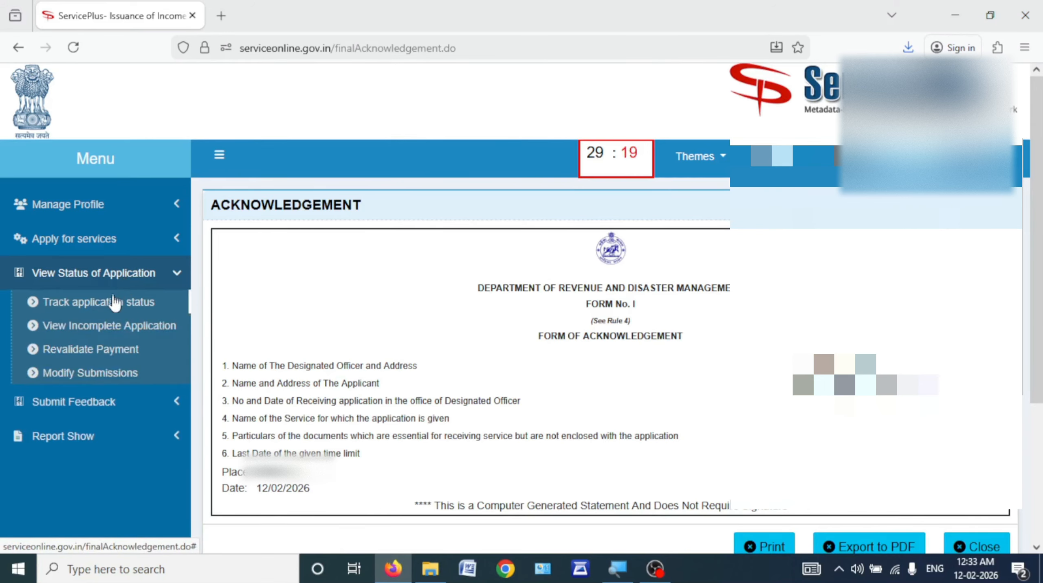
click(113, 305)
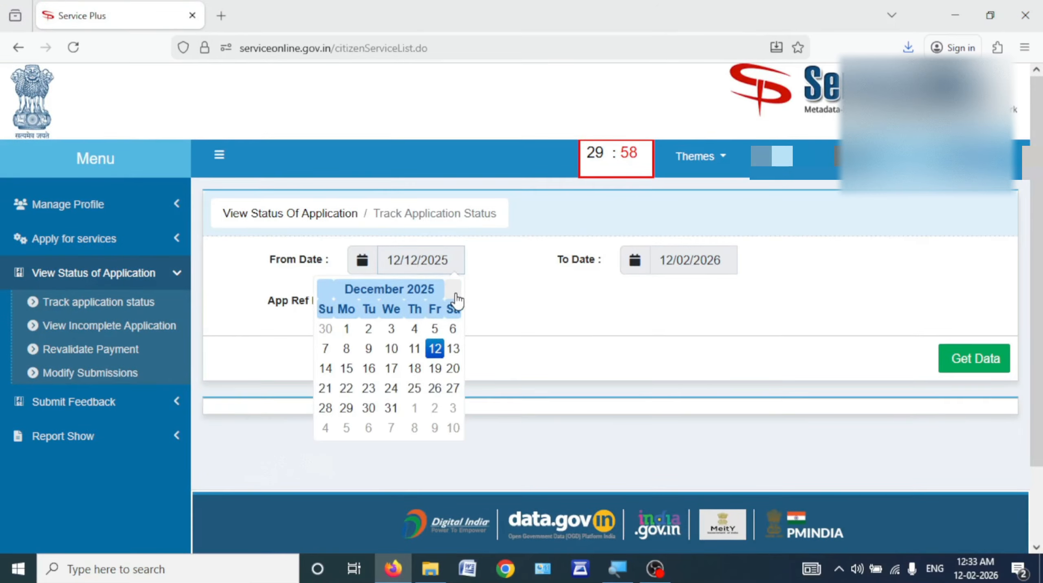
Step: Retrieve the applications with a From Date of 12/02/2026 and open the Income and Asset Certificate application's current status
click(456, 293)
click(455, 294)
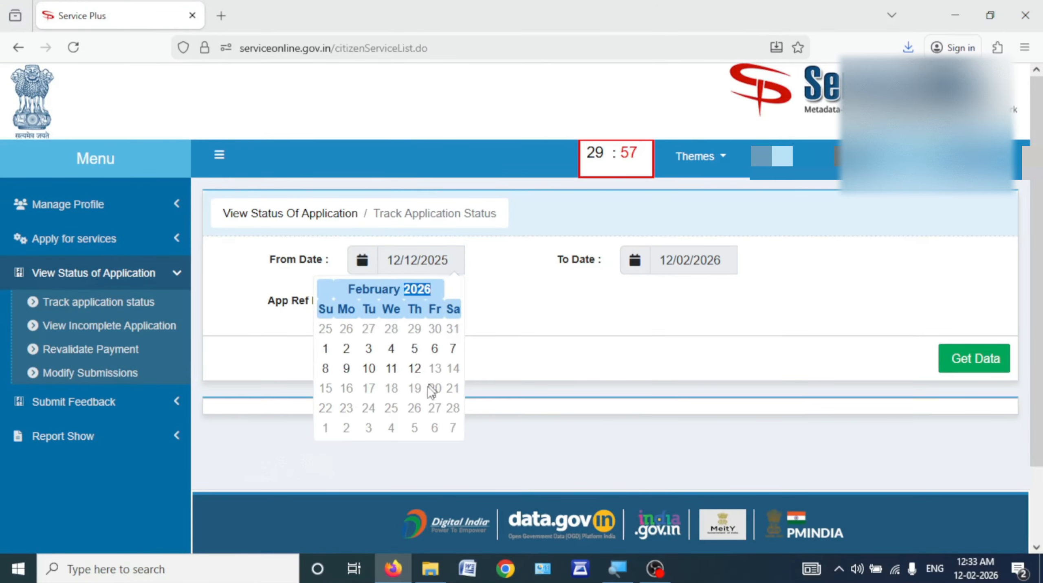
click(414, 372)
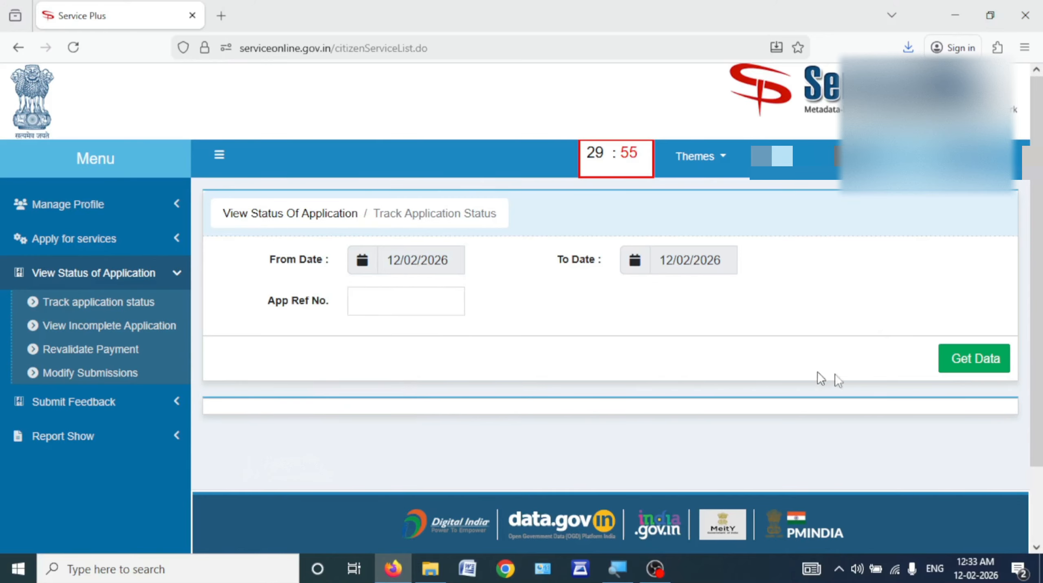
click(960, 373)
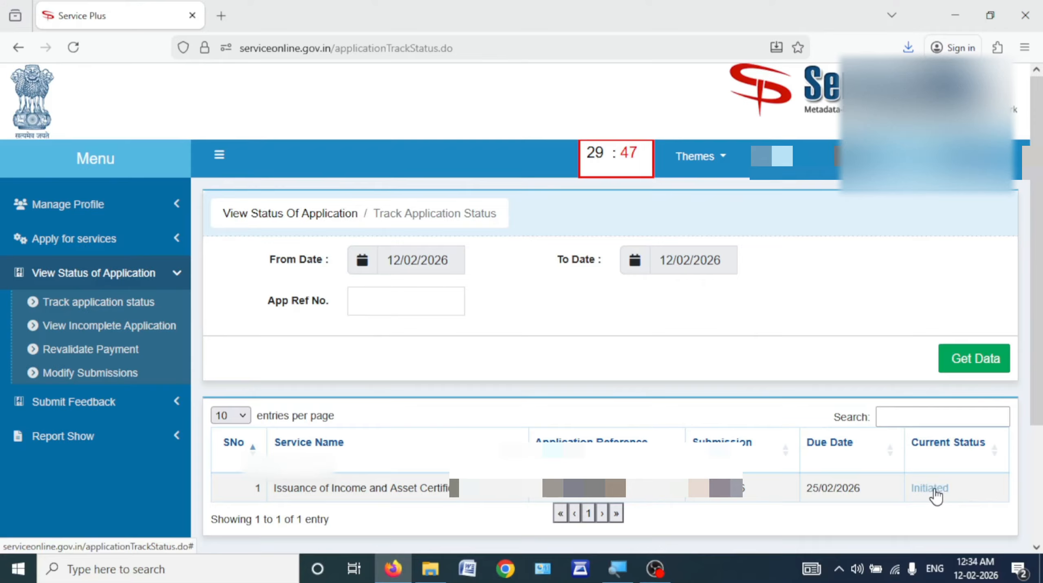
click(934, 490)
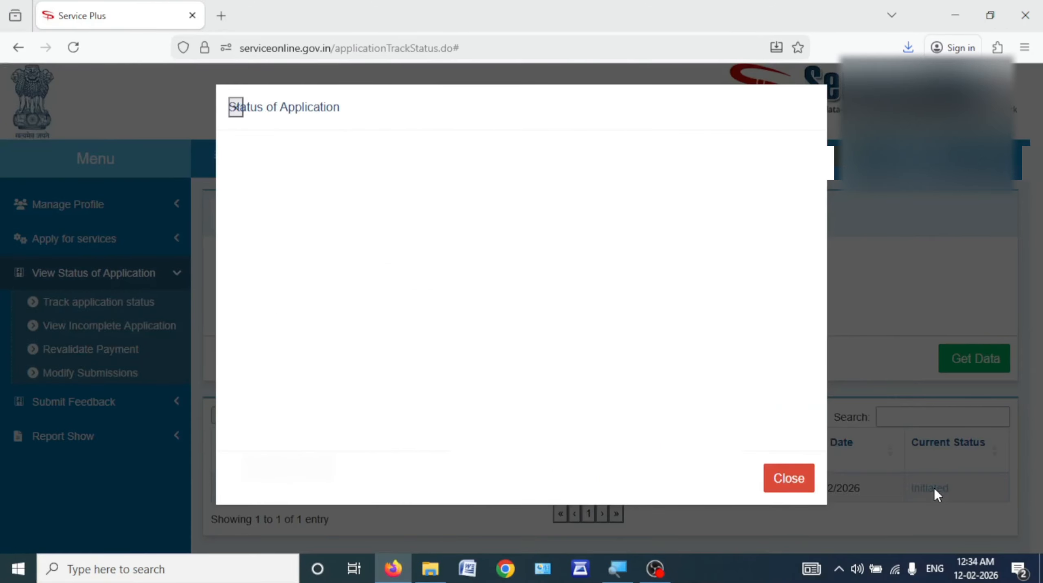